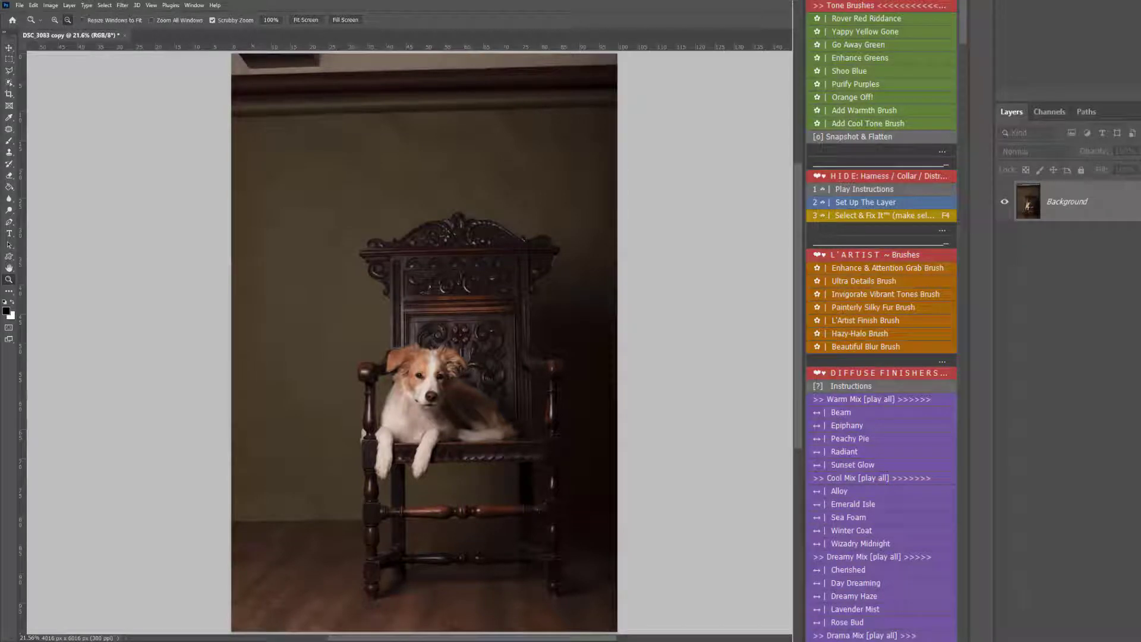
Set up the Select & Fix layer, marquee-select the full-width ceiling and moulding strip atop the photo, and remove it with Select & Fix It
{"action": "scroll", "coordinate": [936, 158], "scroll_direction": "up", "scroll_amount": 4}
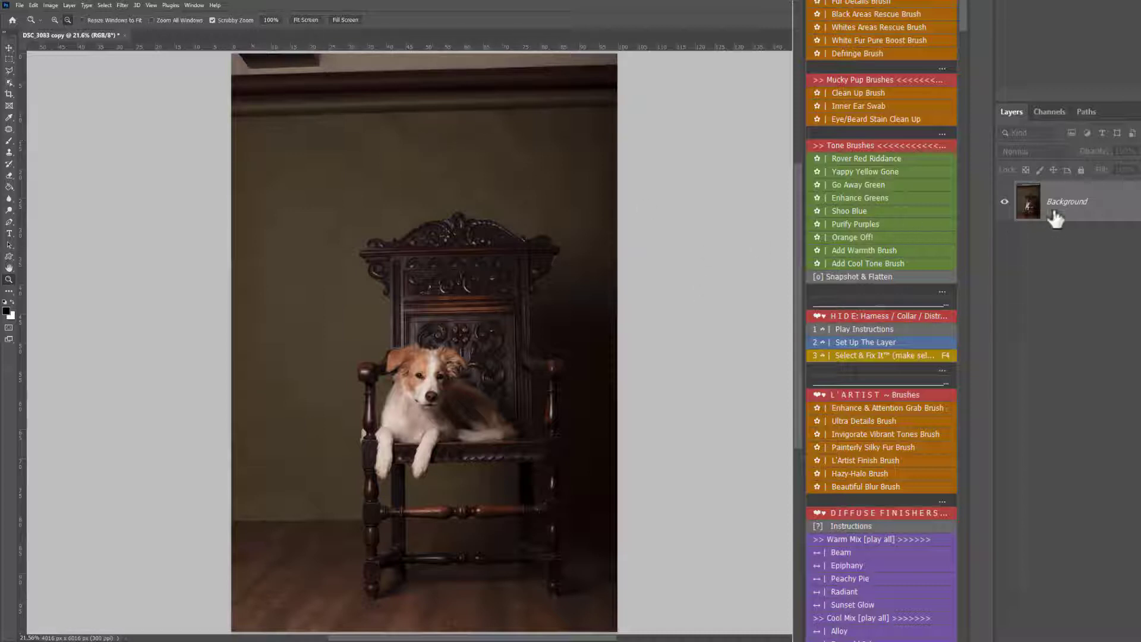
{"action": "left_click", "coordinate": [868, 344]}
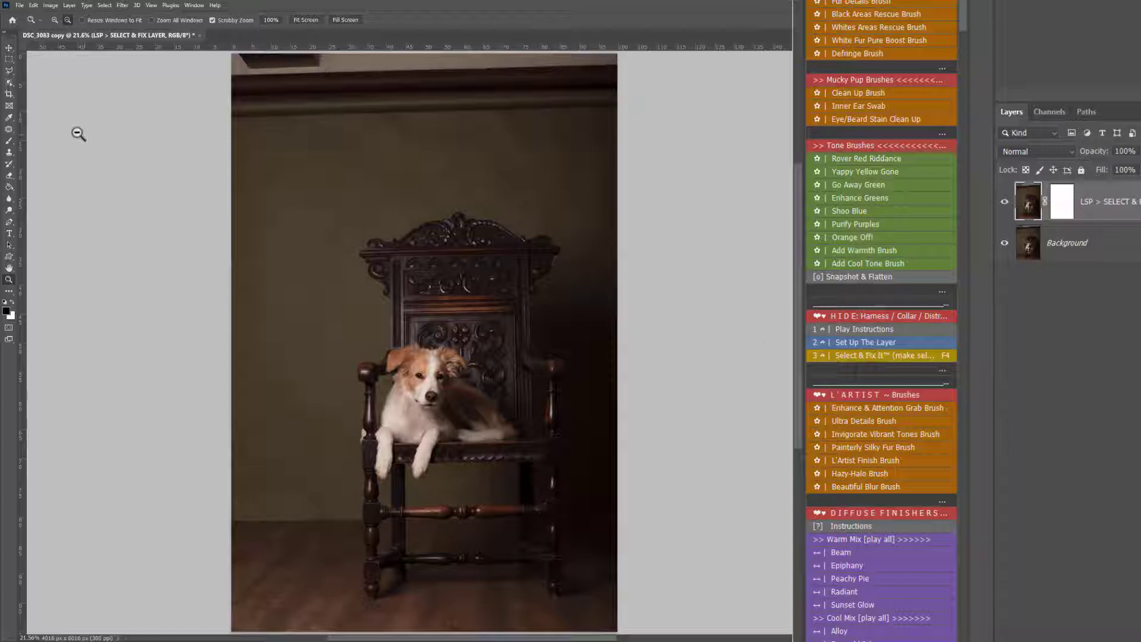
{"action": "left_click", "coordinate": [7, 130]}
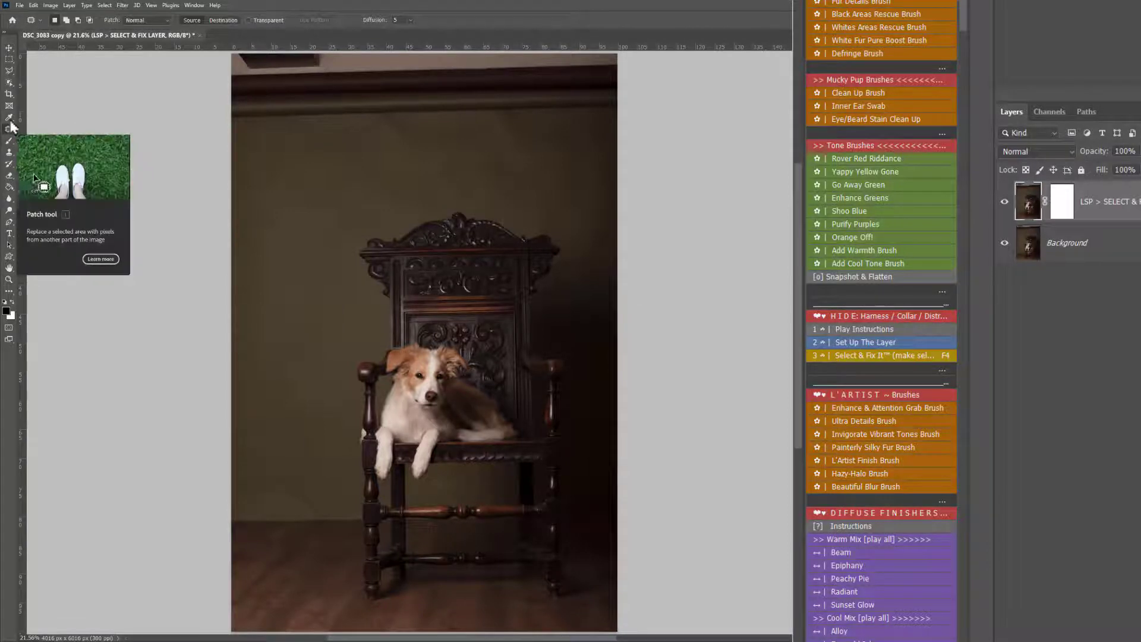
{"action": "left_click", "coordinate": [9, 59]}
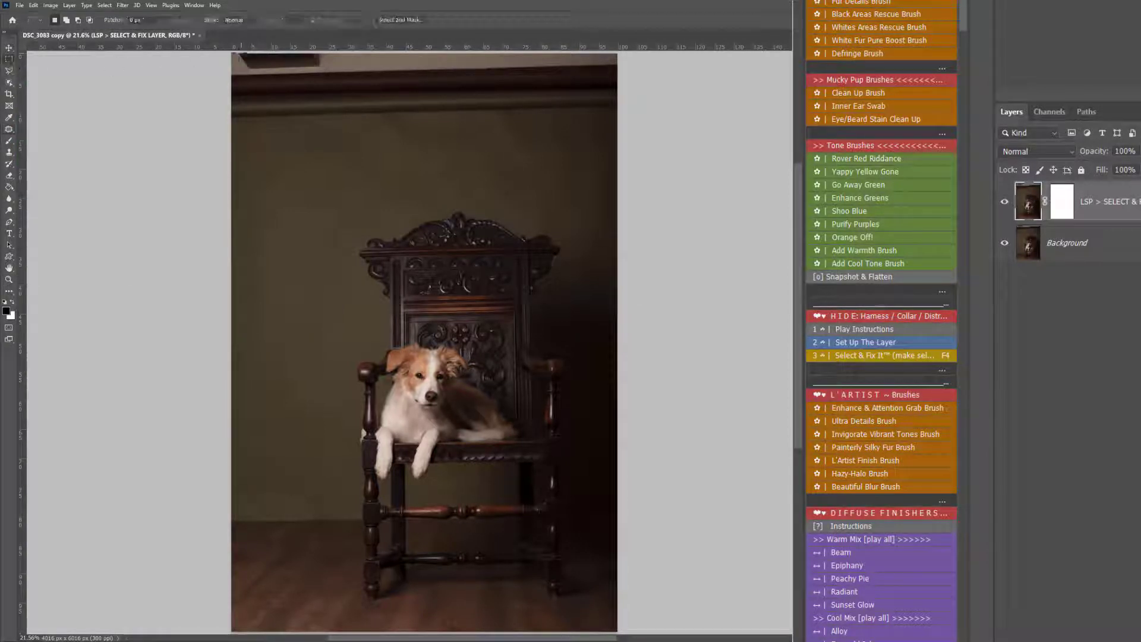
{"action": "left_click_drag", "start_coordinate": [229, 55], "coordinate": [630, 137]}
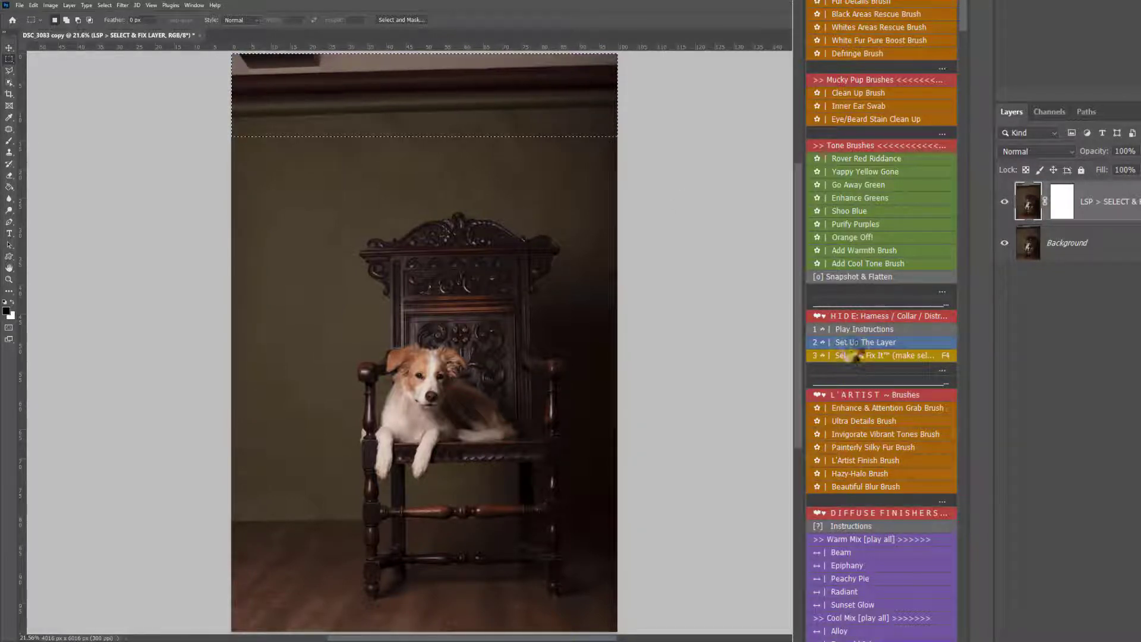
{"action": "left_click", "coordinate": [856, 356]}
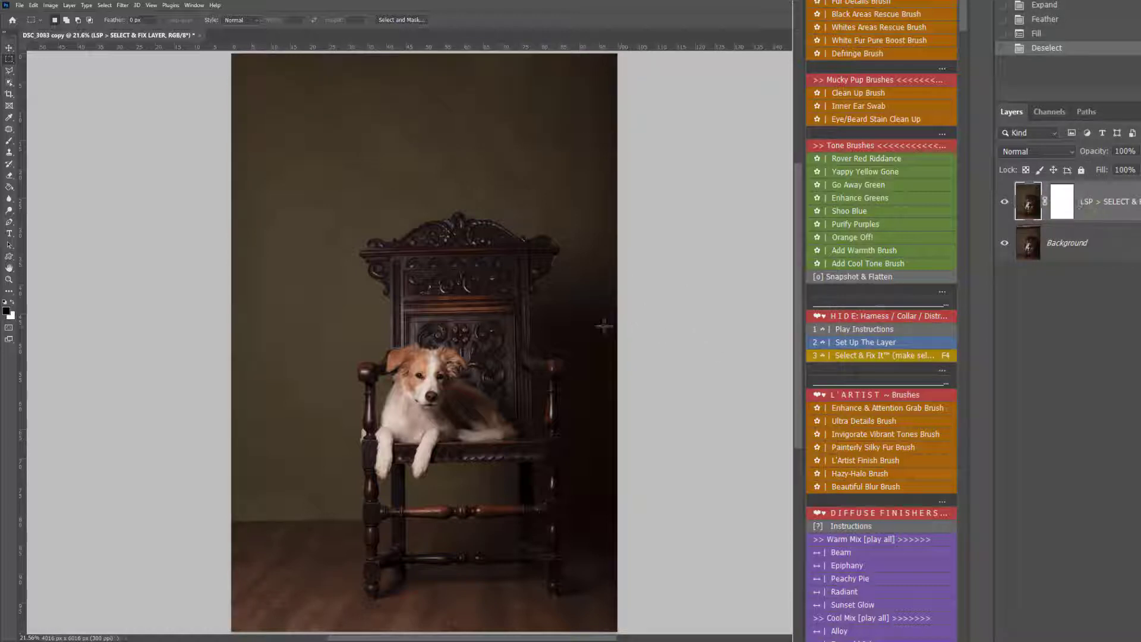
Run the Save Lost Blacks action and paint black on its mask over the wall and floor left of the chair
{"action": "scroll", "coordinate": [491, 301], "scroll_direction": "down", "scroll_amount": 3}
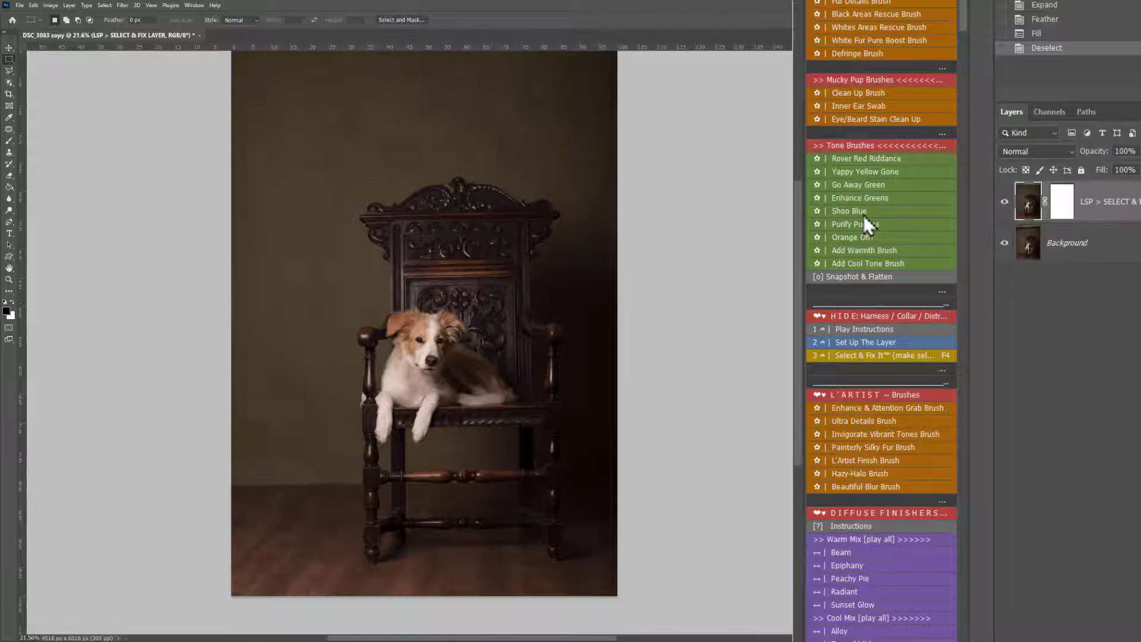
{"action": "scroll", "coordinate": [863, 215], "scroll_direction": "up", "scroll_amount": 6}
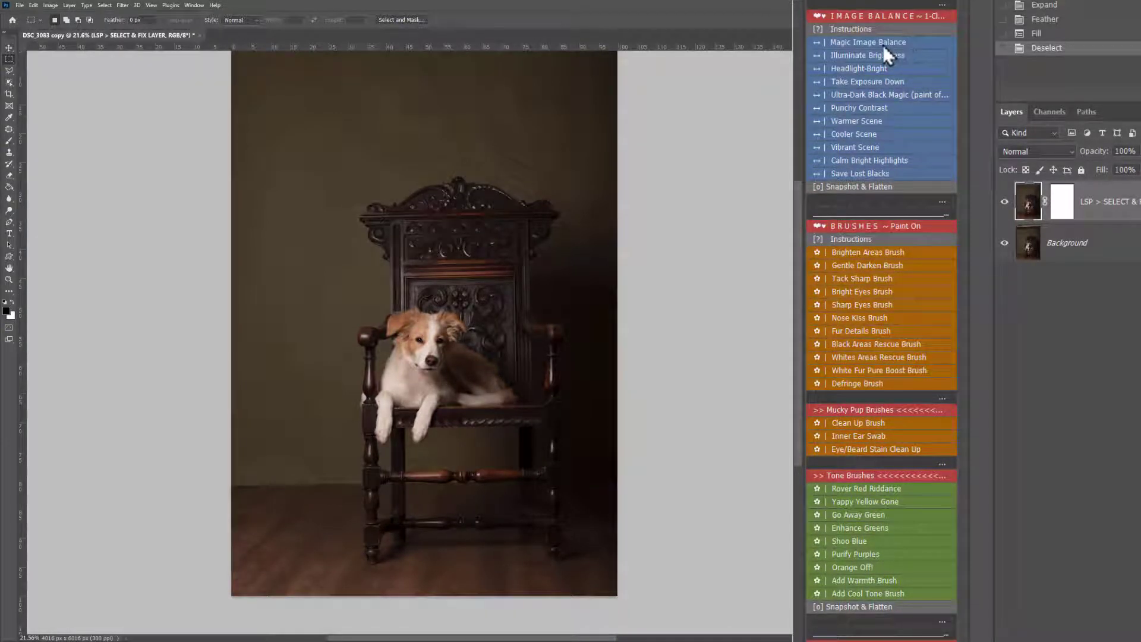
{"action": "left_click", "coordinate": [854, 176]}
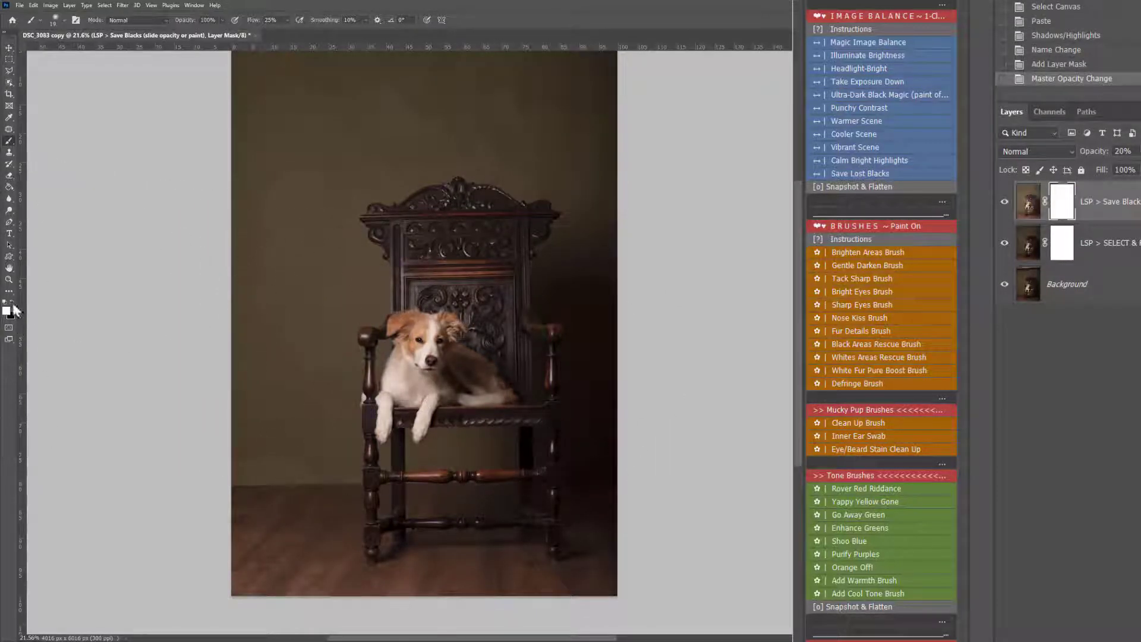
{"action": "key", "text": "x"}
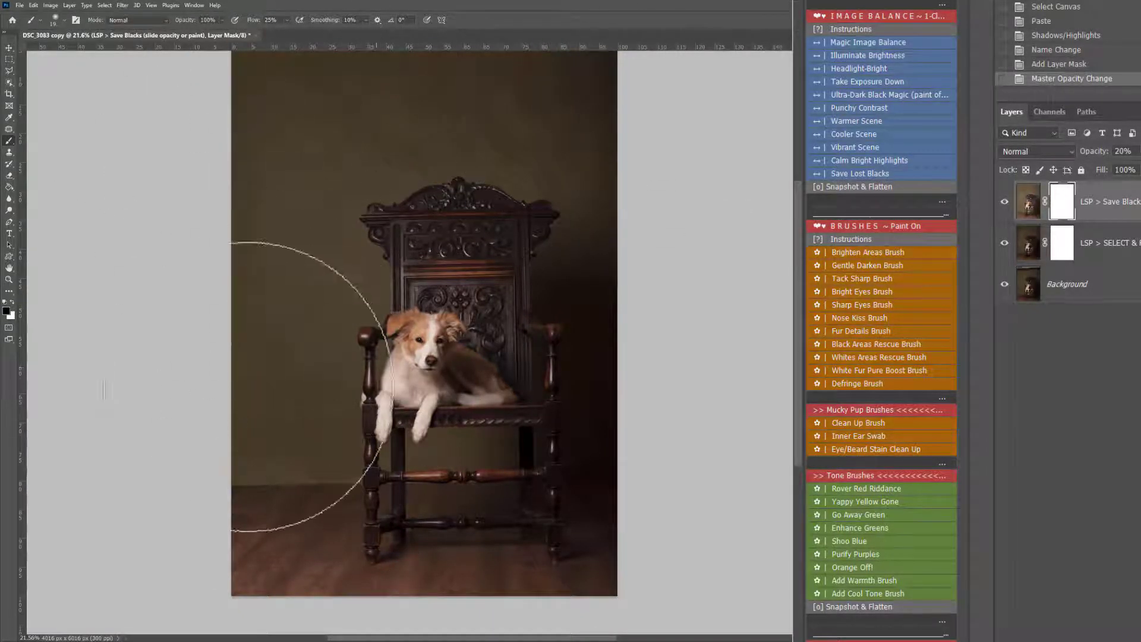
{"action": "mouse_move", "coordinate": [285, 535]}
{"action": "left_mouse_down"}
{"action": "mouse_move", "coordinate": [312, 388]}
{"action": "mouse_move", "coordinate": [281, 357]}
{"action": "mouse_move", "coordinate": [359, 57]}
{"action": "mouse_move", "coordinate": [380, 207]}
{"action": "left_mouse_up"}
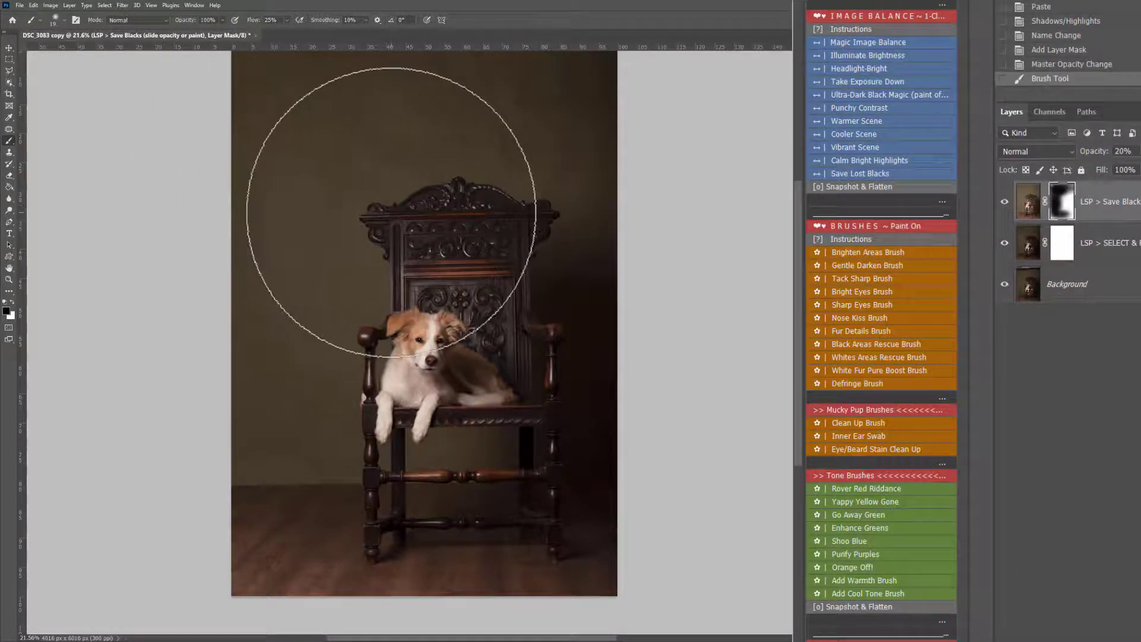
Reduce the brush size for work on the dog's face and add a Bright Eyes Brush layer on top
{"action": "key", "text": "z"}
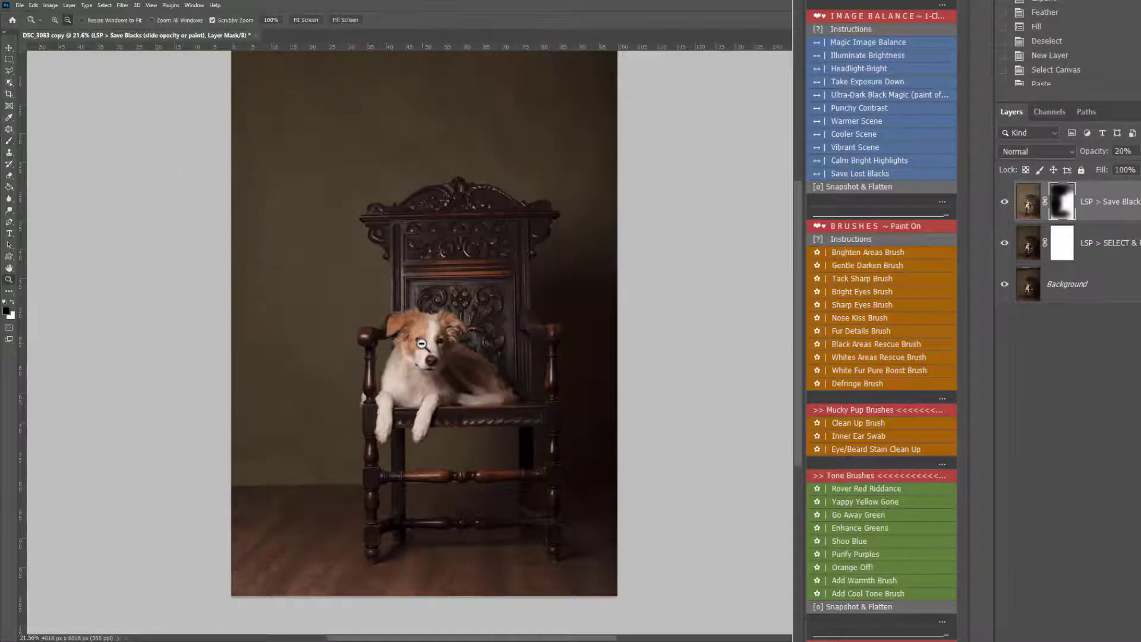
{"action": "mouse_move", "coordinate": [431, 363]}
{"action": "left_mouse_down"}
{"action": "mouse_move", "coordinate": [451, 400]}
{"action": "mouse_move", "coordinate": [493, 383]}
{"action": "left_mouse_up"}
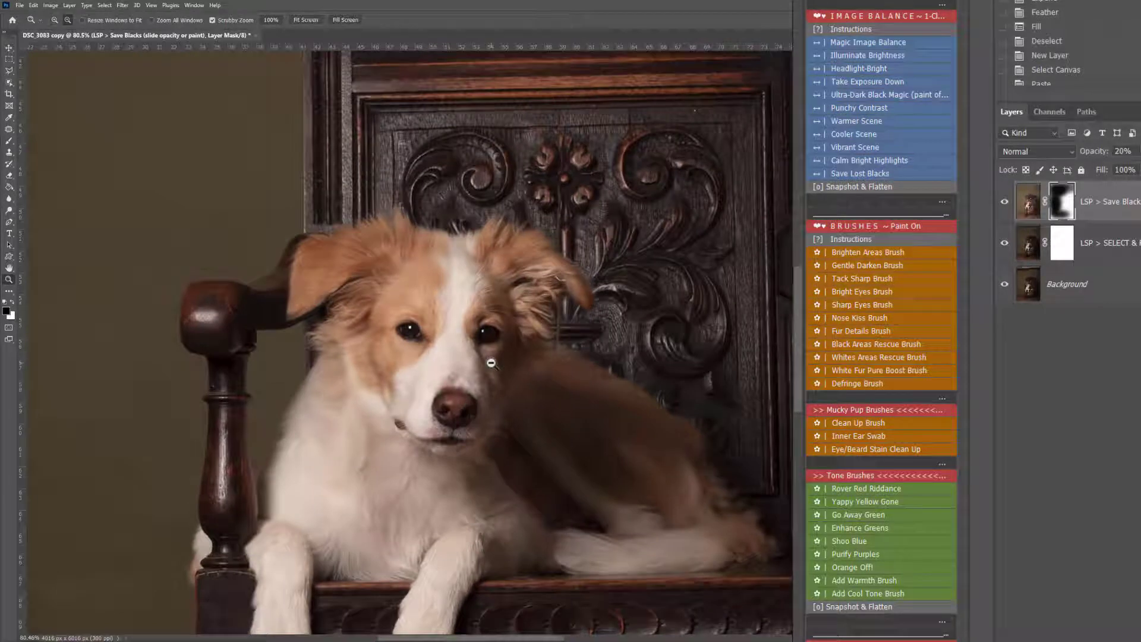
{"action": "key", "text": "b"}
{"action": "right_click", "coordinate": [553, 358]}
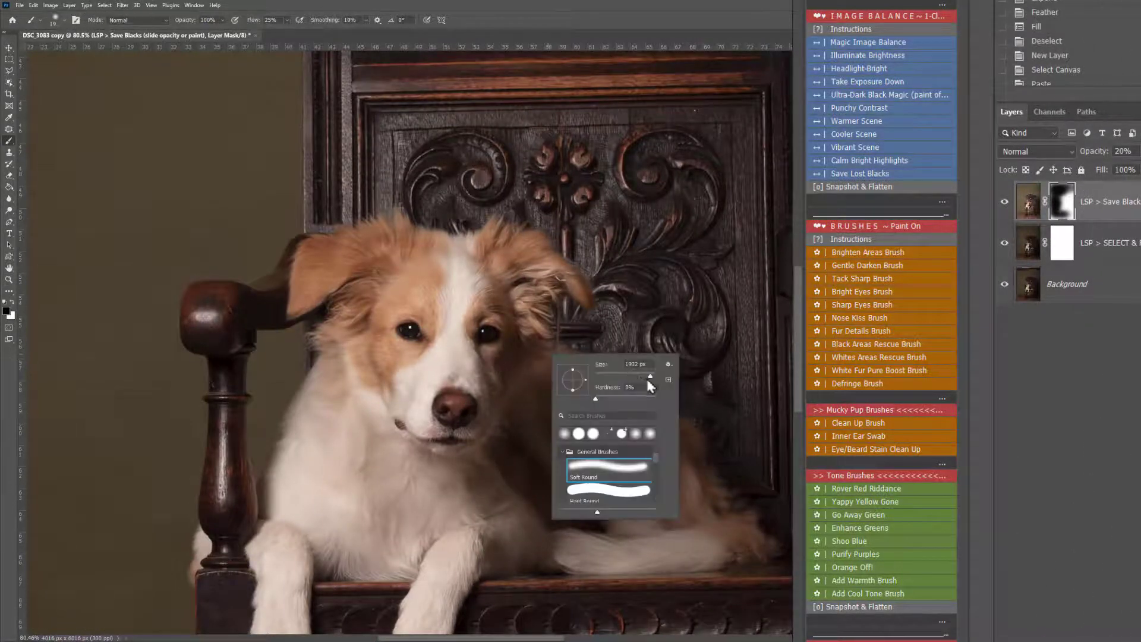
{"action": "left_click", "coordinate": [1121, 217]}
{"action": "left_click", "coordinate": [1101, 221]}
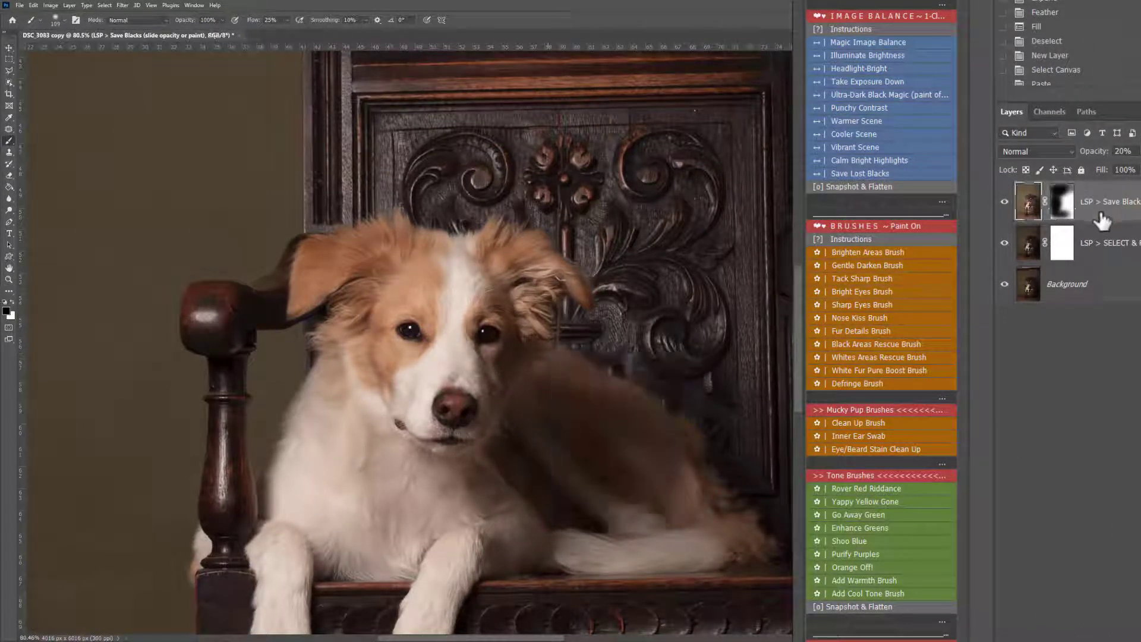
{"action": "left_click", "coordinate": [875, 291]}
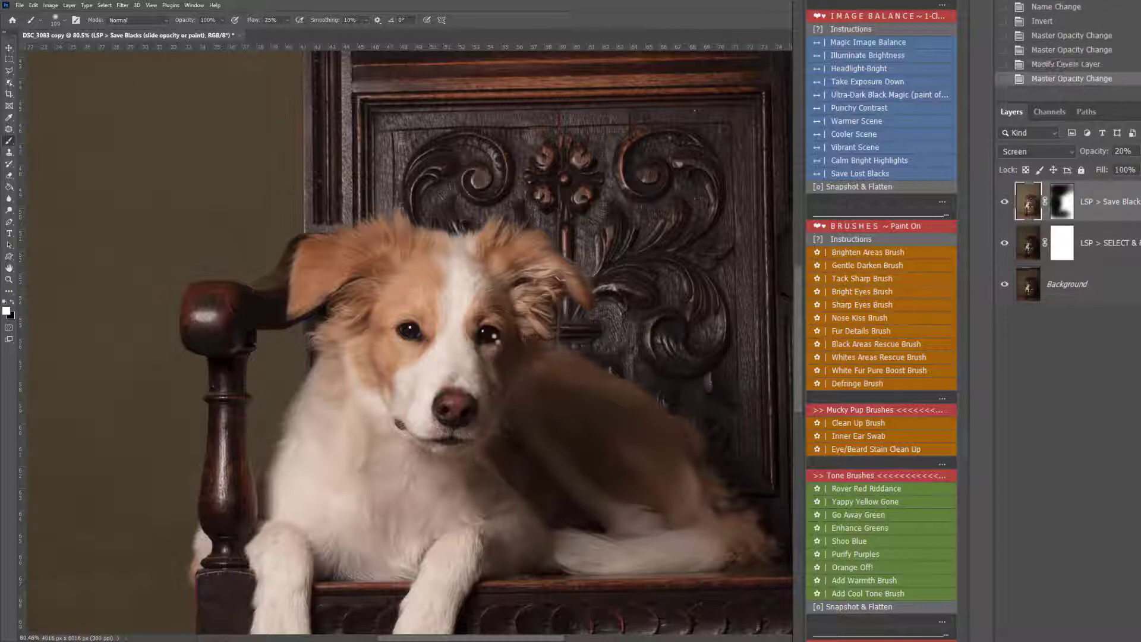
Paint both of the dog's eyes on the Bright Eyes mask with a small brush and set the layer opacity to 100%
{"action": "left_click_drag", "start_coordinate": [488, 339], "coordinate": [517, 371]}
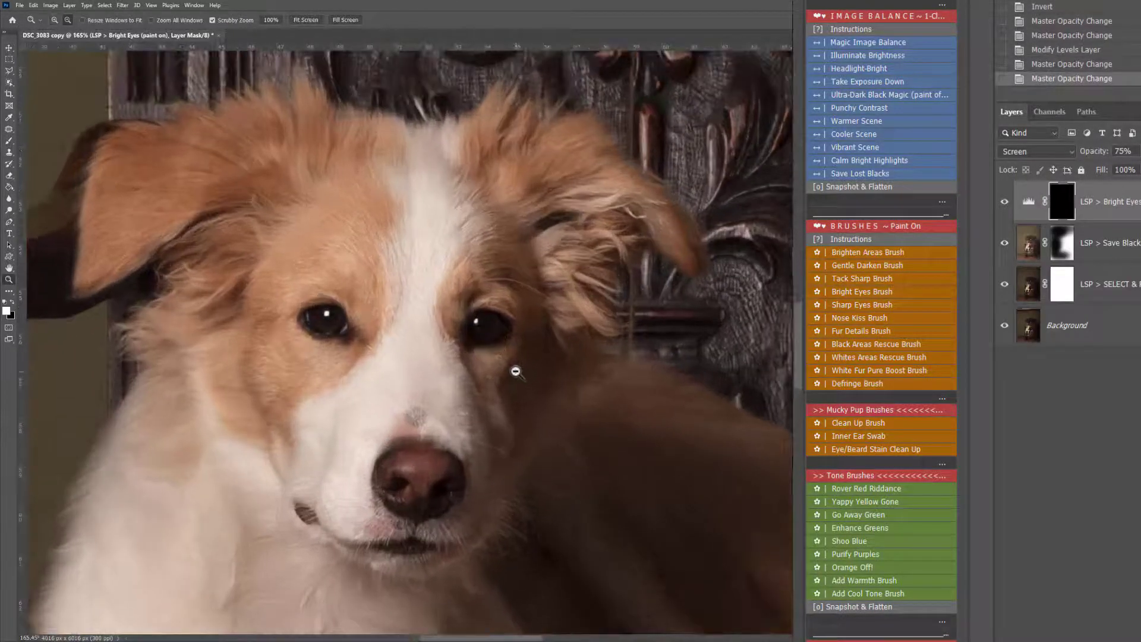
{"action": "key", "text": "b"}
{"action": "key", "text": "bracketleft"}
{"action": "key", "text": "bracketleft"}
{"action": "key", "text": "bracketleft"}
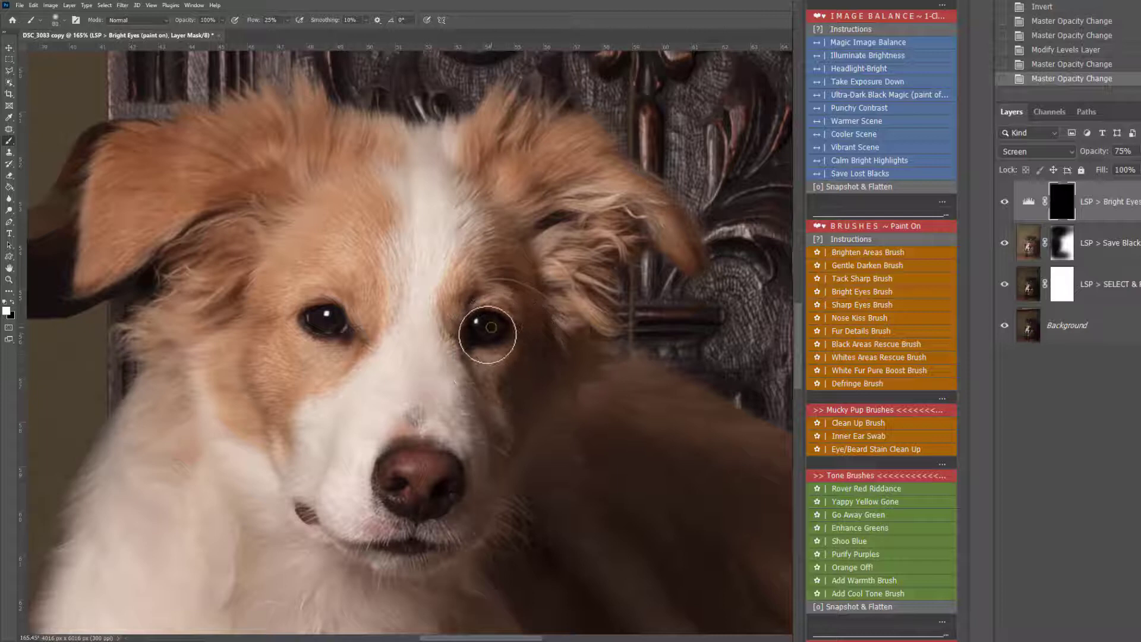
{"action": "left_click_drag", "start_coordinate": [485, 331], "coordinate": [484, 331]}
{"action": "left_click_drag", "start_coordinate": [330, 320], "coordinate": [326, 322]}
{"action": "left_click_drag", "start_coordinate": [487, 327], "coordinate": [487, 327]}
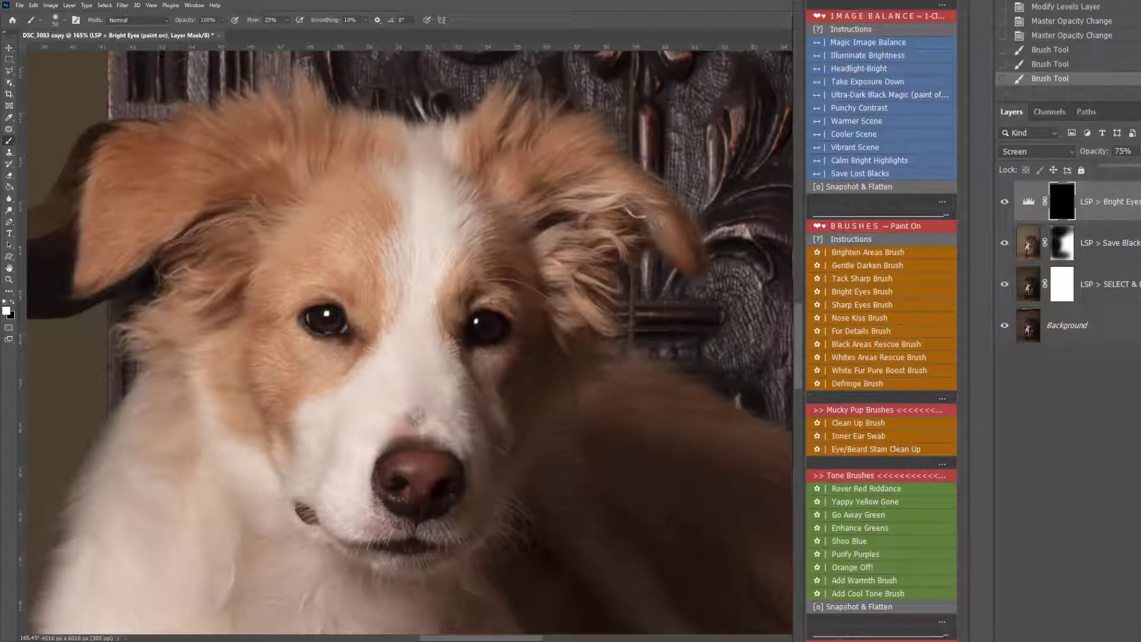
{"action": "left_click_drag", "start_coordinate": [1127, 166], "coordinate": [1139, 166]}
{"action": "left_click", "coordinate": [1133, 205]}
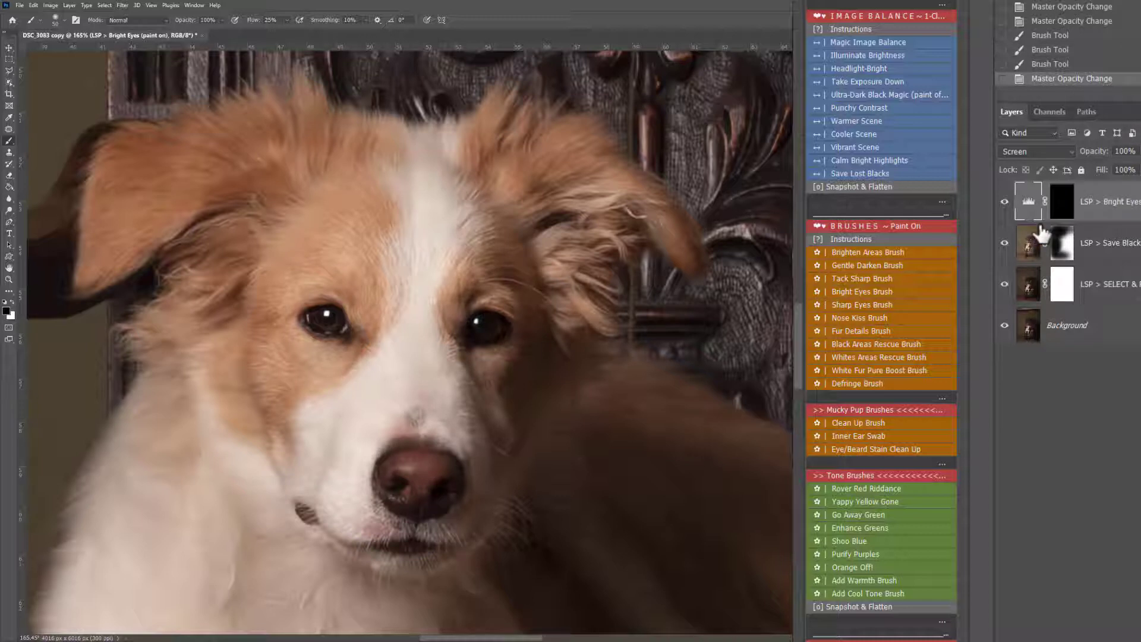
Add two more Bright Eyes Brush layers, the first at 100% opacity and the second at 75%, painting over both eyes on each
{"action": "left_click", "coordinate": [854, 294]}
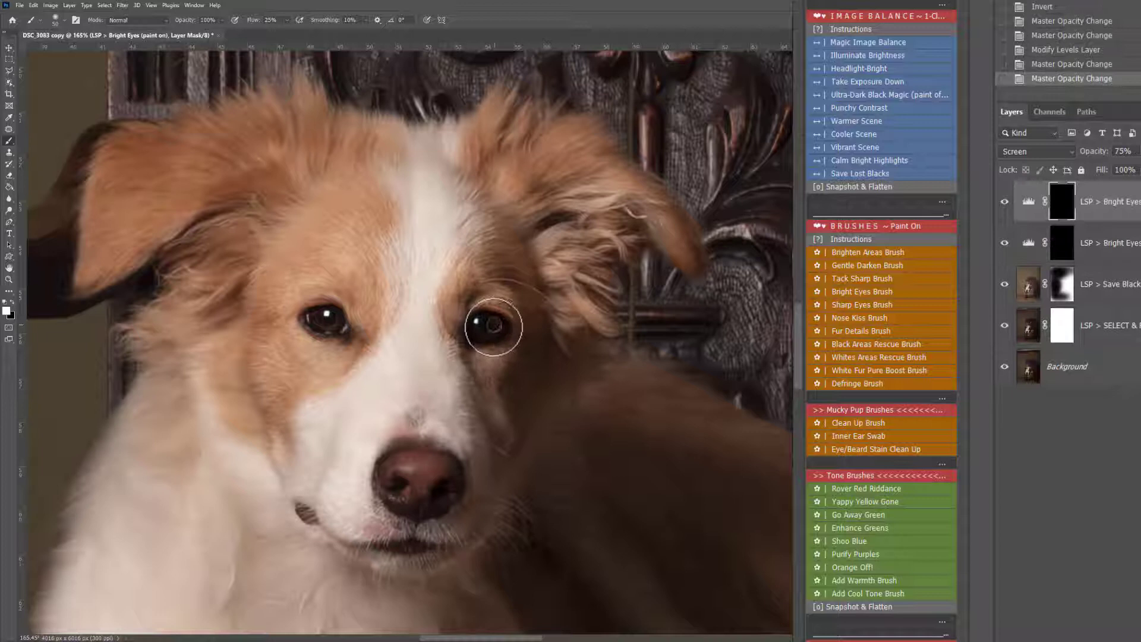
{"action": "mouse_move", "coordinate": [493, 327]}
{"action": "left_mouse_down"}
{"action": "mouse_move", "coordinate": [488, 338]}
{"action": "mouse_move", "coordinate": [486, 327]}
{"action": "left_mouse_up"}
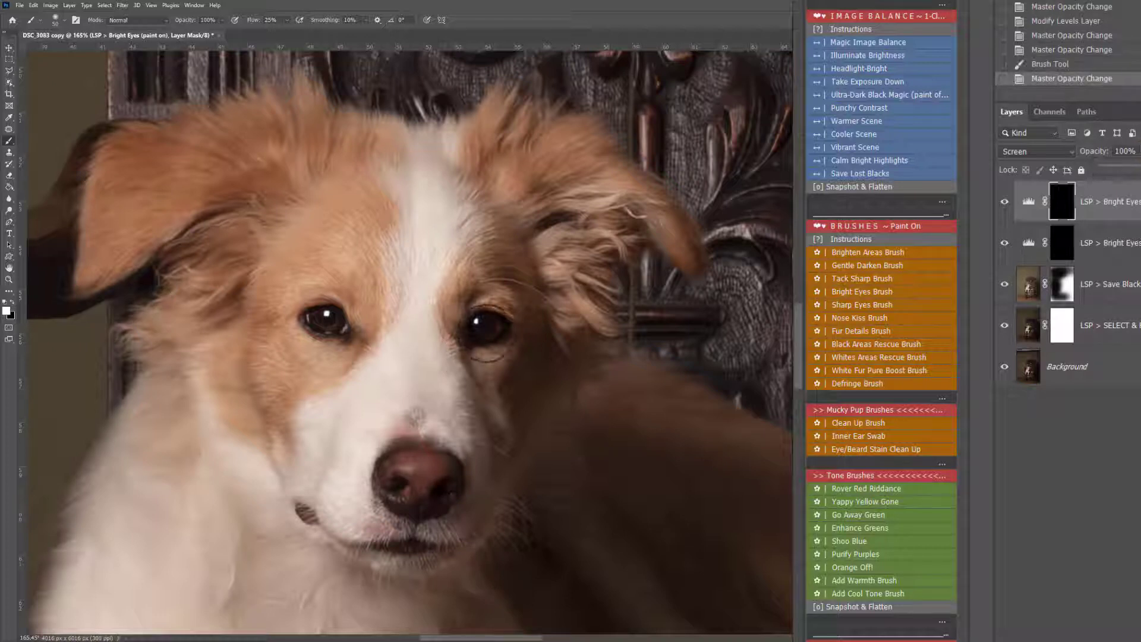
{"action": "mouse_move", "coordinate": [336, 323]}
{"action": "left_mouse_down"}
{"action": "mouse_move", "coordinate": [316, 318]}
{"action": "mouse_move", "coordinate": [332, 324]}
{"action": "left_mouse_up"}
{"action": "left_click_drag", "start_coordinate": [494, 326], "coordinate": [488, 328]}
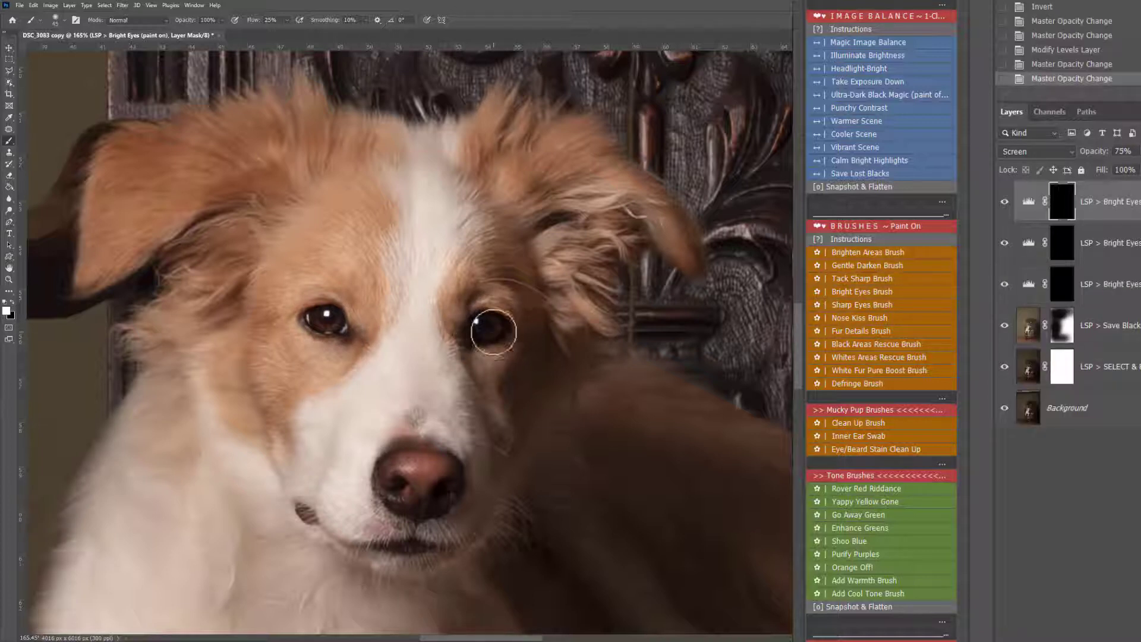
{"action": "left_click_drag", "start_coordinate": [489, 330], "coordinate": [479, 330]}
{"action": "left_click_drag", "start_coordinate": [356, 343], "coordinate": [318, 319]}
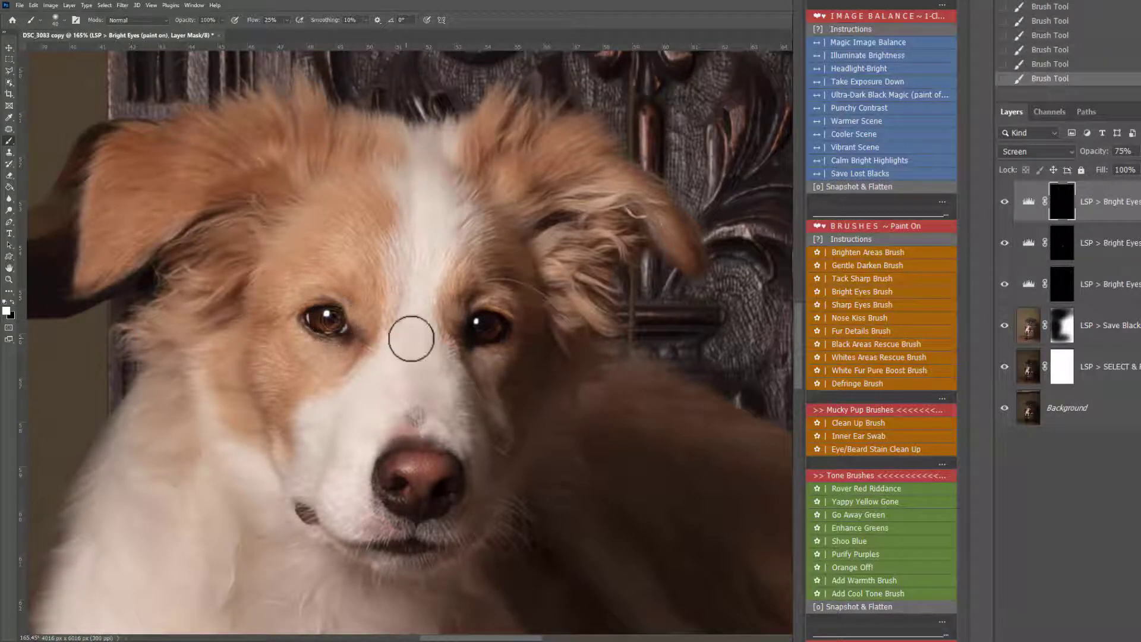
Add a Fur Details Brush layer above the Bright Eyes layers
{"action": "key", "text": "z"}
{"action": "left_click", "coordinate": [467, 355], "text": "alt"}
{"action": "left_click", "coordinate": [467, 355], "text": "alt"}
{"action": "left_click", "coordinate": [467, 354], "text": "alt"}
{"action": "left_click", "coordinate": [467, 354], "text": "alt"}
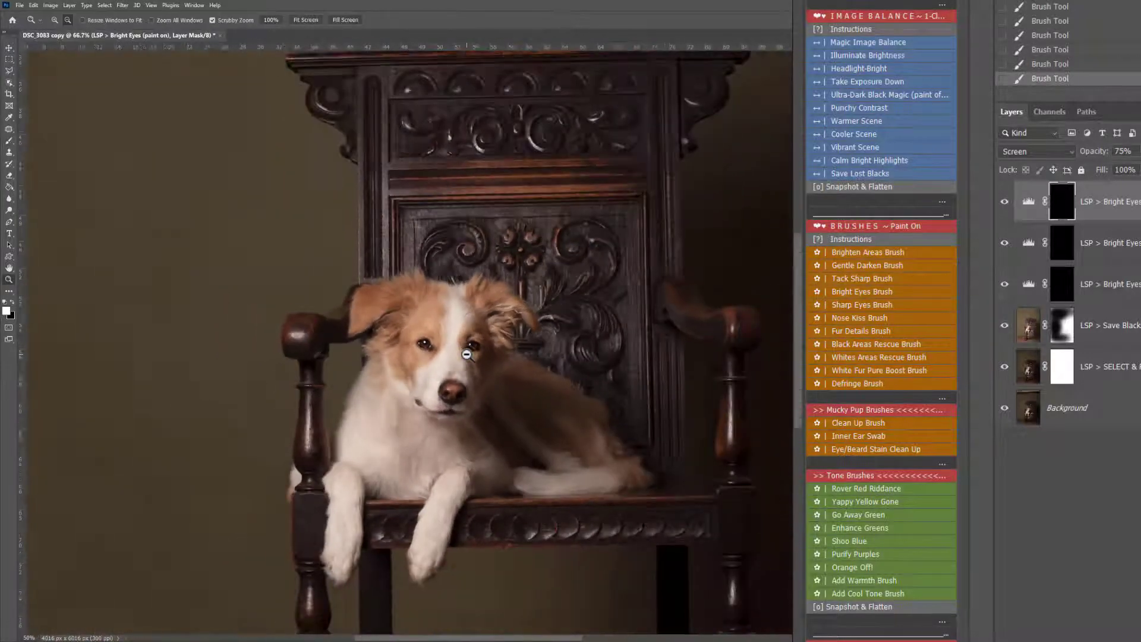
{"action": "scroll", "coordinate": [605, 330], "scroll_direction": "down", "scroll_amount": 2}
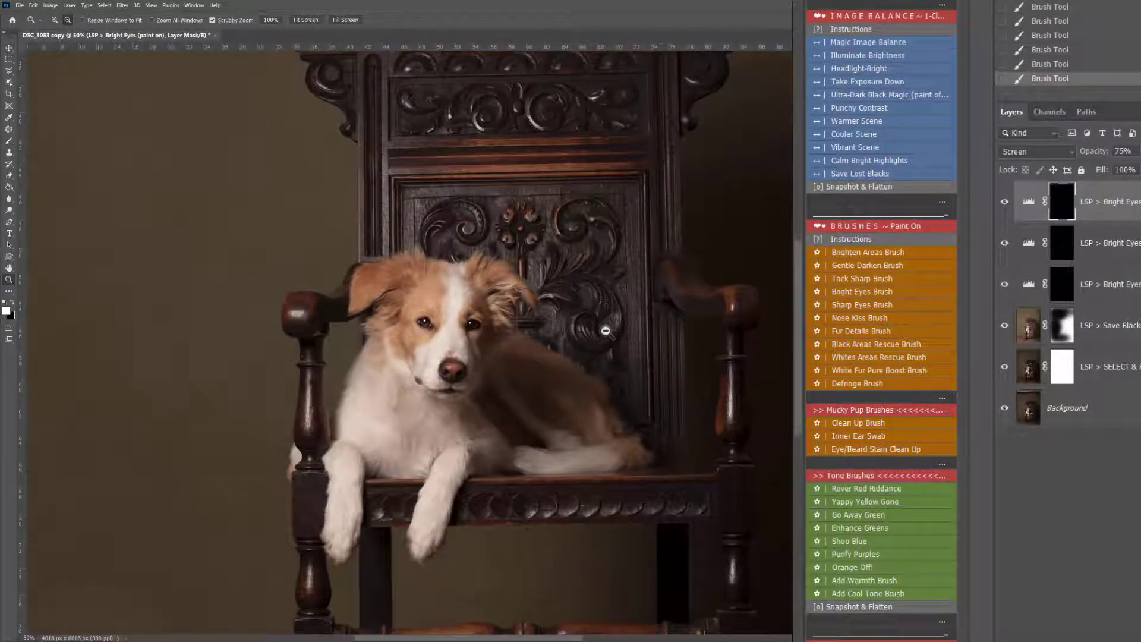
{"action": "scroll", "coordinate": [914, 347], "scroll_direction": "down", "scroll_amount": 3}
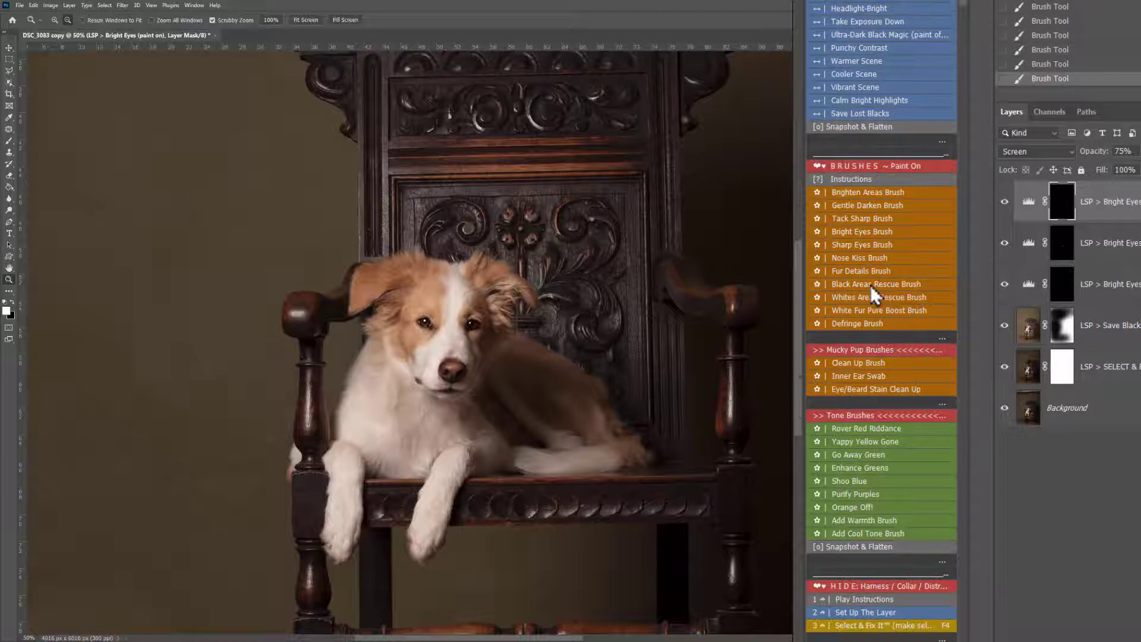
{"action": "left_click", "coordinate": [864, 276]}
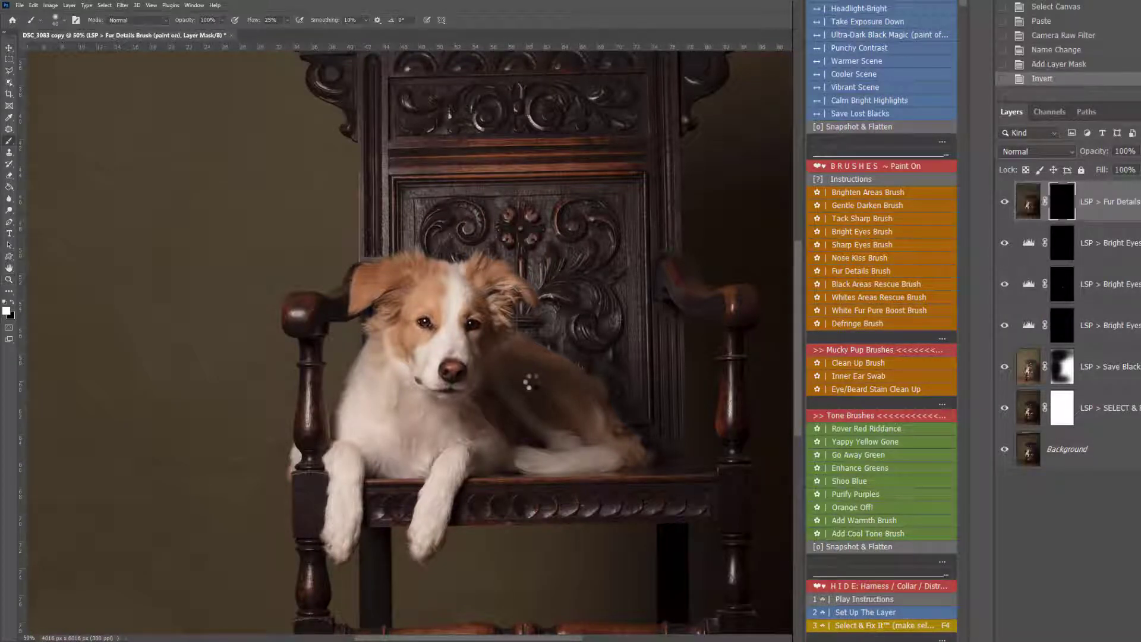
Paint fur details over the dog's face and chest with a 250 px brush and set the layer opacity to 51%
{"action": "key", "text": "bracketright"}
{"action": "key", "text": "bracketright"}
{"action": "key", "text": "bracketright"}
{"action": "key", "text": "bracketright"}
{"action": "key", "text": "bracketright"}
{"action": "key", "text": "bracketright"}
{"action": "key", "text": "bracketright"}
{"action": "key", "text": "bracketright"}
{"action": "key", "text": "bracketright"}
{"action": "key", "text": "bracketright"}
{"action": "key", "text": "bracketright"}
{"action": "left_click_drag", "start_coordinate": [385, 390], "coordinate": [446, 362]}
{"action": "mouse_move", "coordinate": [446, 323]}
{"action": "left_mouse_down"}
{"action": "mouse_move", "coordinate": [397, 379]}
{"action": "mouse_move", "coordinate": [401, 410]}
{"action": "left_mouse_up"}
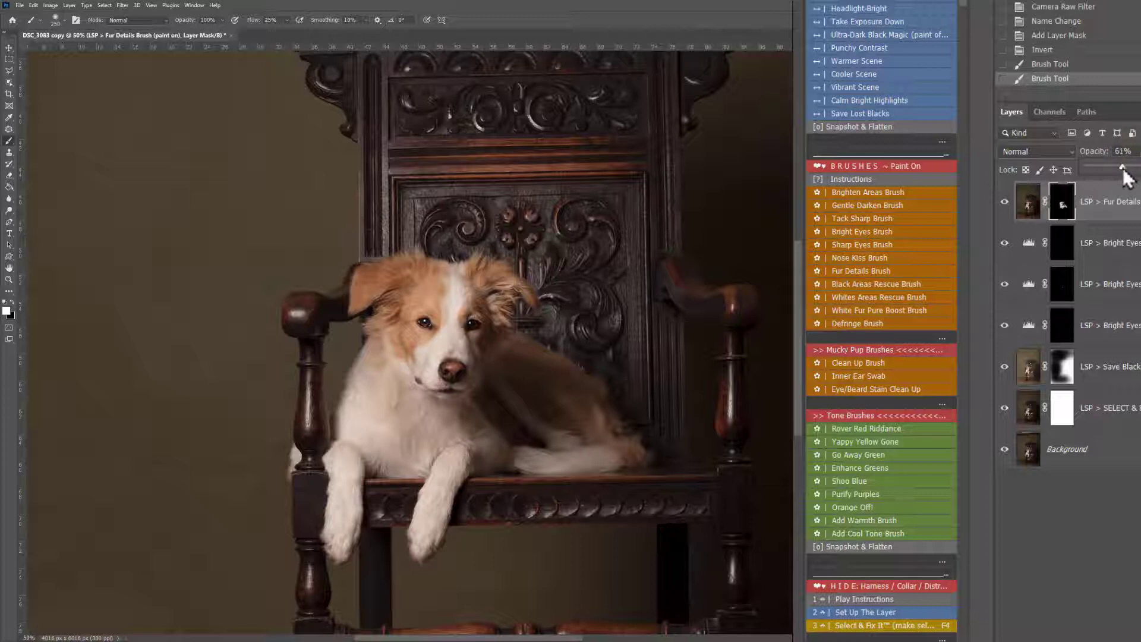
{"action": "left_click_drag", "start_coordinate": [1121, 170], "coordinate": [1117, 170]}
{"action": "left_click", "coordinate": [1122, 208]}
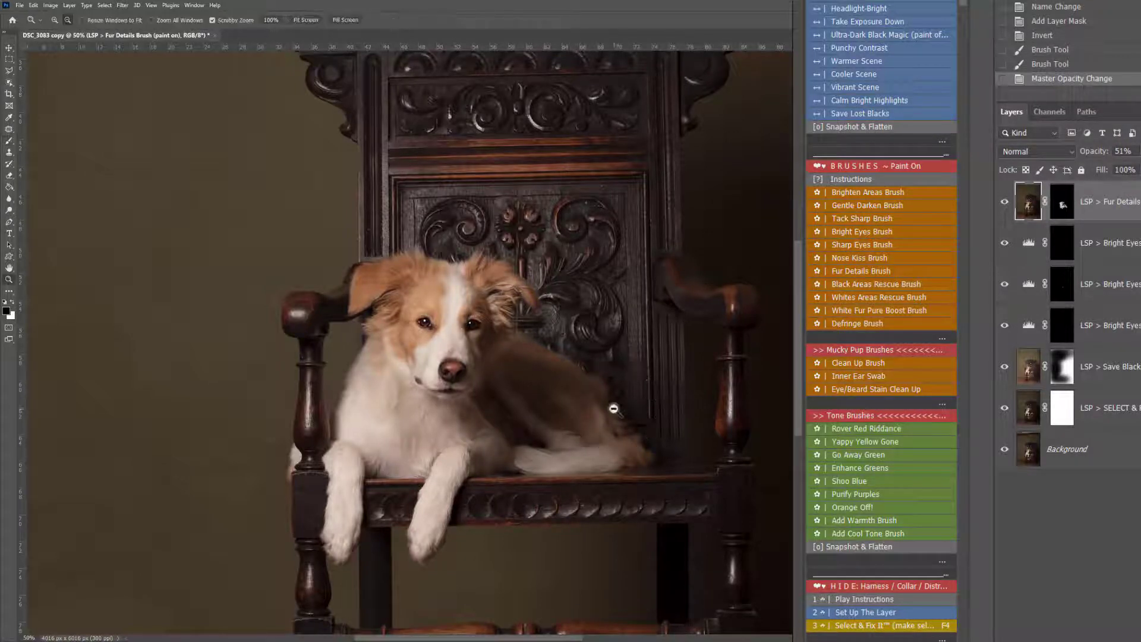
Add a Rover Red Riddance layer and paint out the reds on the chair's carved back with a 412 px brush
{"action": "left_click", "coordinate": [614, 409], "text": "alt"}
{"action": "key", "text": "h"}
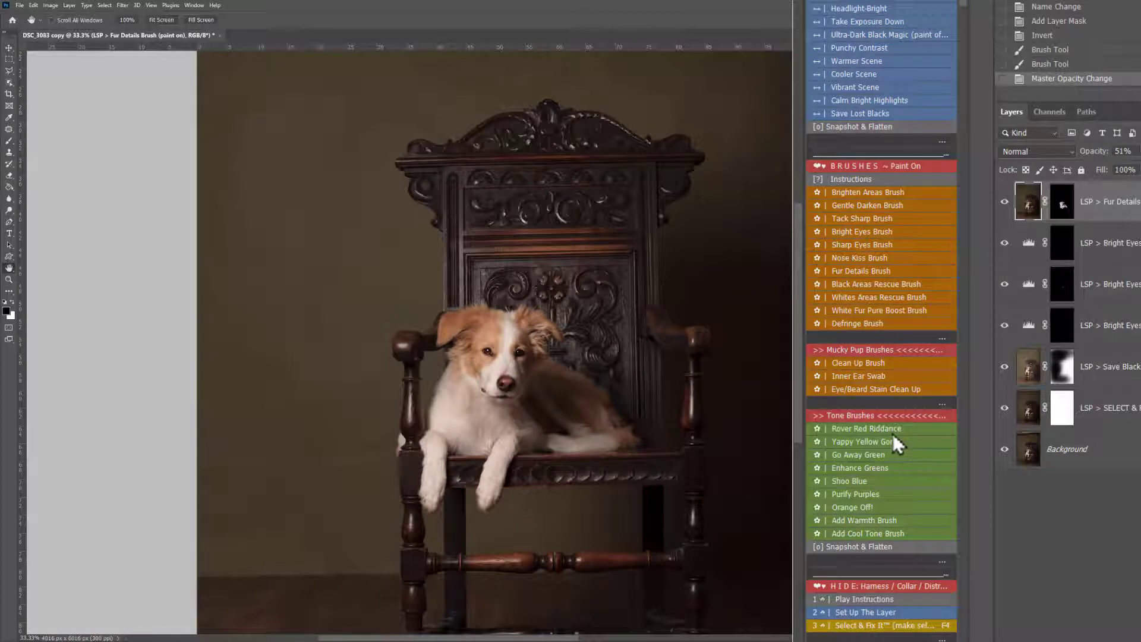
{"action": "right_click", "coordinate": [623, 277]}
{"action": "left_click", "coordinate": [716, 298]}
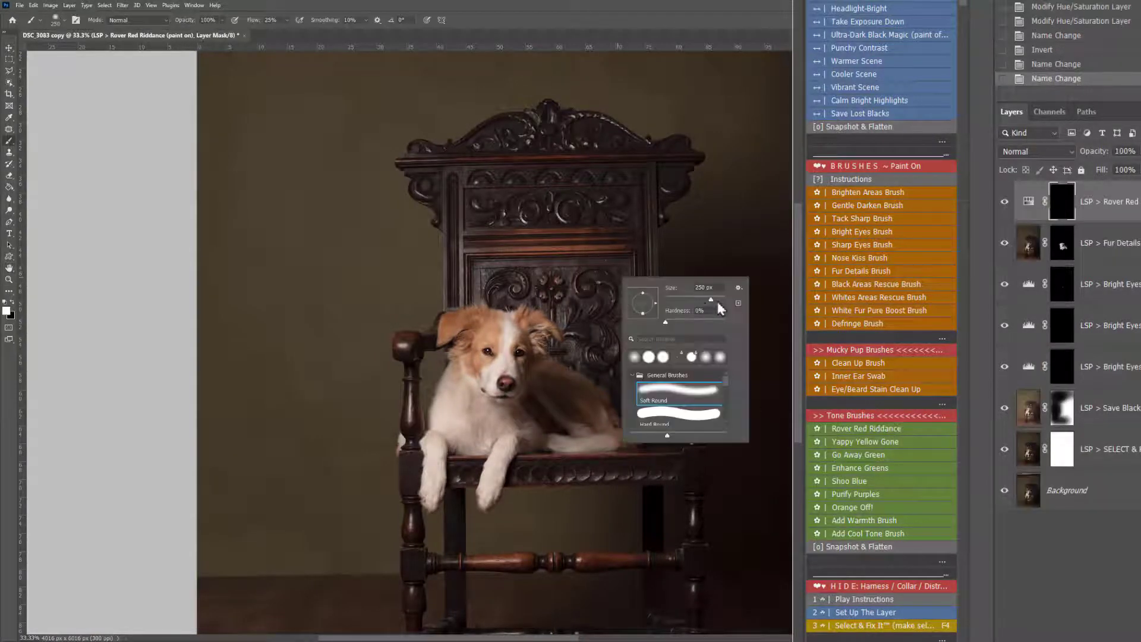
{"action": "mouse_move", "coordinate": [619, 241]}
{"action": "left_mouse_down"}
{"action": "mouse_move", "coordinate": [466, 244]}
{"action": "mouse_move", "coordinate": [588, 244]}
{"action": "left_mouse_up"}
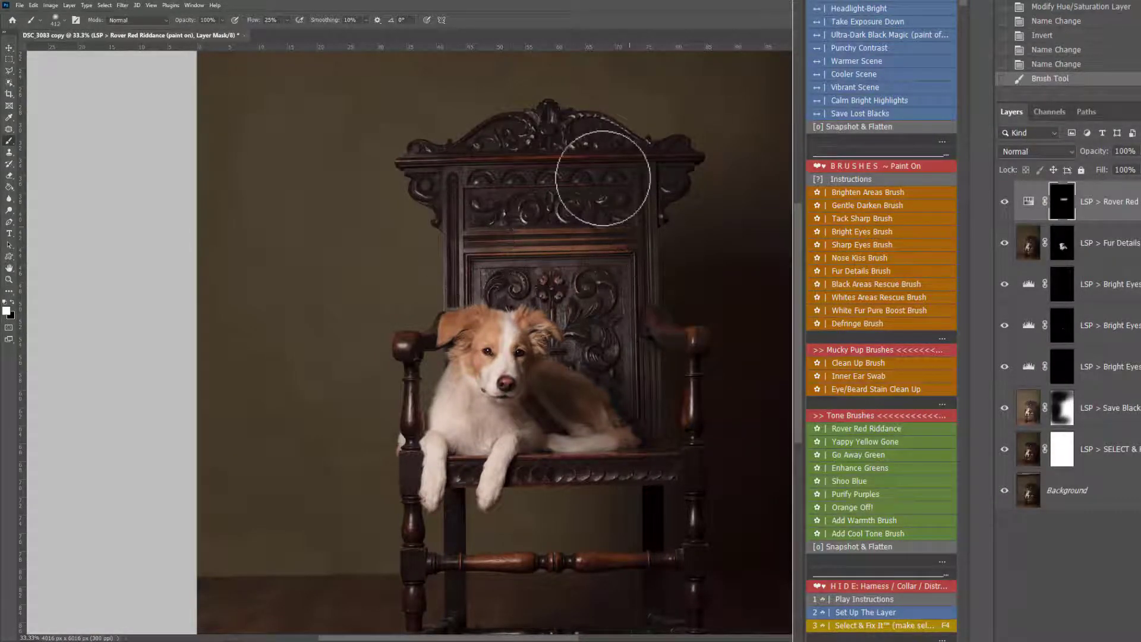
{"action": "mouse_move", "coordinate": [607, 171]}
{"action": "left_mouse_down"}
{"action": "mouse_move", "coordinate": [430, 165]}
{"action": "mouse_move", "coordinate": [642, 166]}
{"action": "left_mouse_up"}
{"action": "left_click_drag", "start_coordinate": [581, 259], "coordinate": [507, 287]}
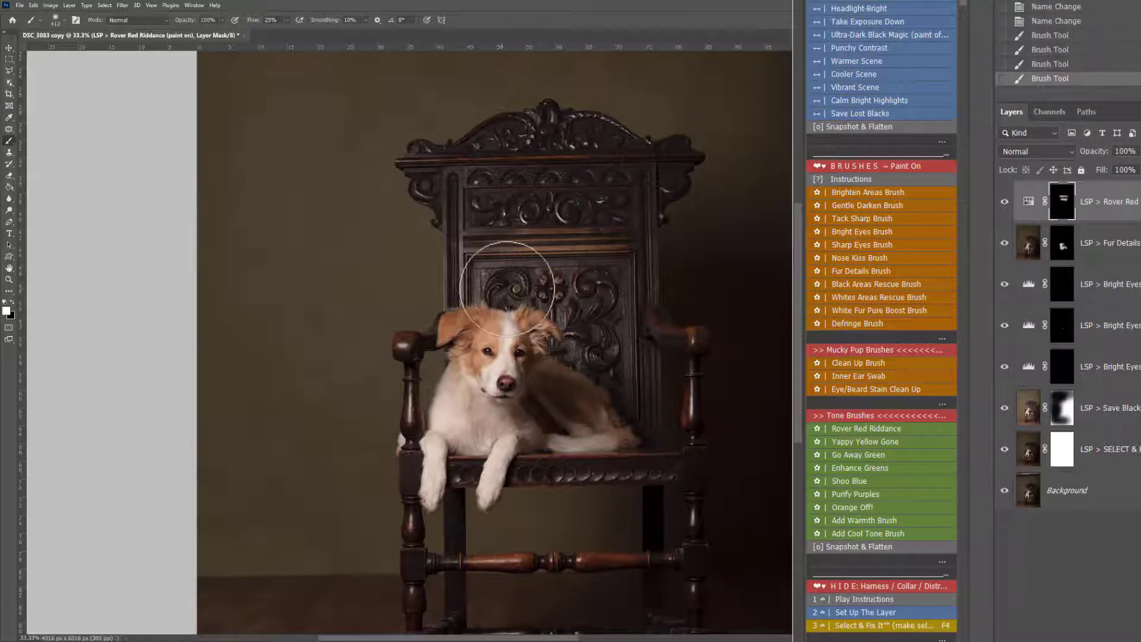
{"action": "mouse_move", "coordinate": [593, 378]}
{"action": "left_mouse_down"}
{"action": "mouse_move", "coordinate": [601, 319]}
{"action": "mouse_move", "coordinate": [684, 335]}
{"action": "left_mouse_up"}
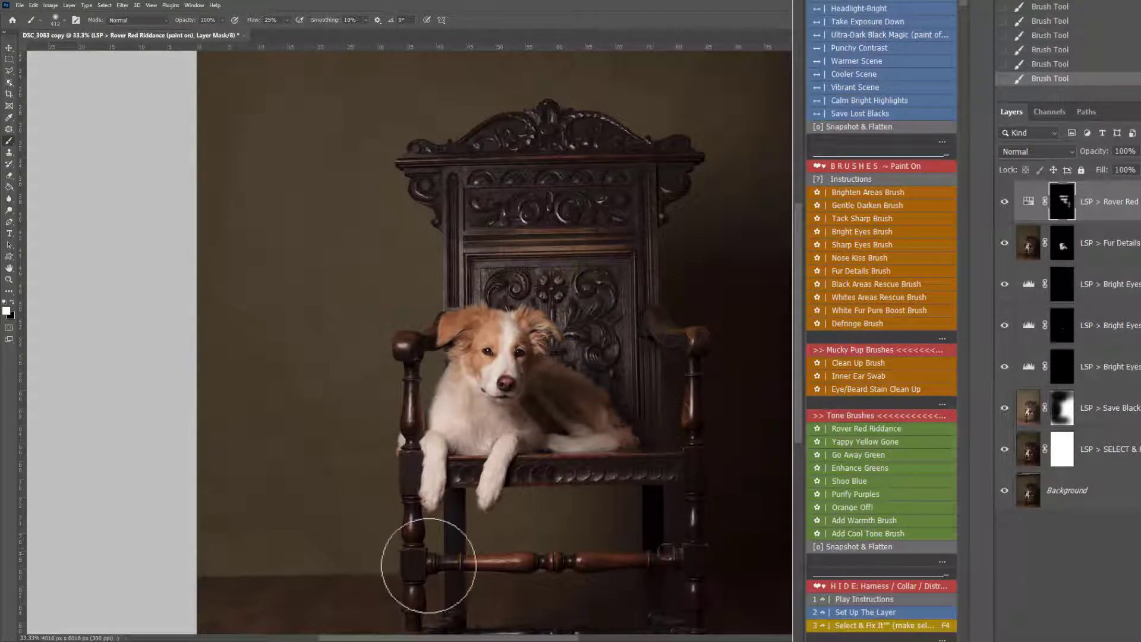
Paint the red reduction over the chair's armrests and lower rails and set the layer opacity to 72%
{"action": "scroll", "coordinate": [488, 570], "scroll_direction": "down", "scroll_amount": 2}
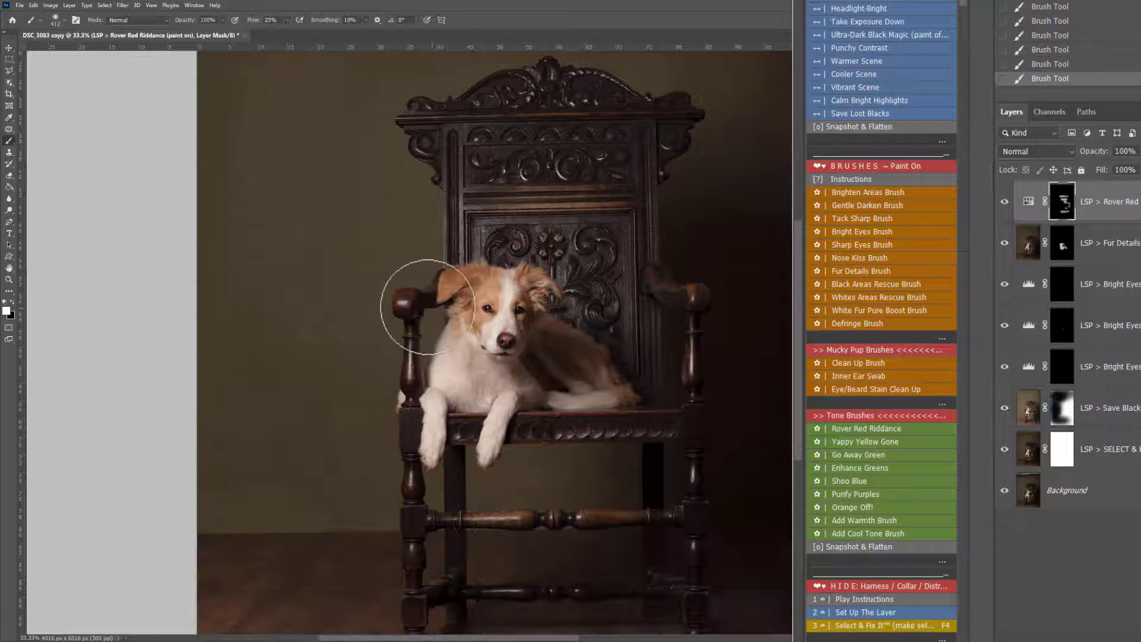
{"action": "left_click_drag", "start_coordinate": [412, 306], "coordinate": [428, 287]}
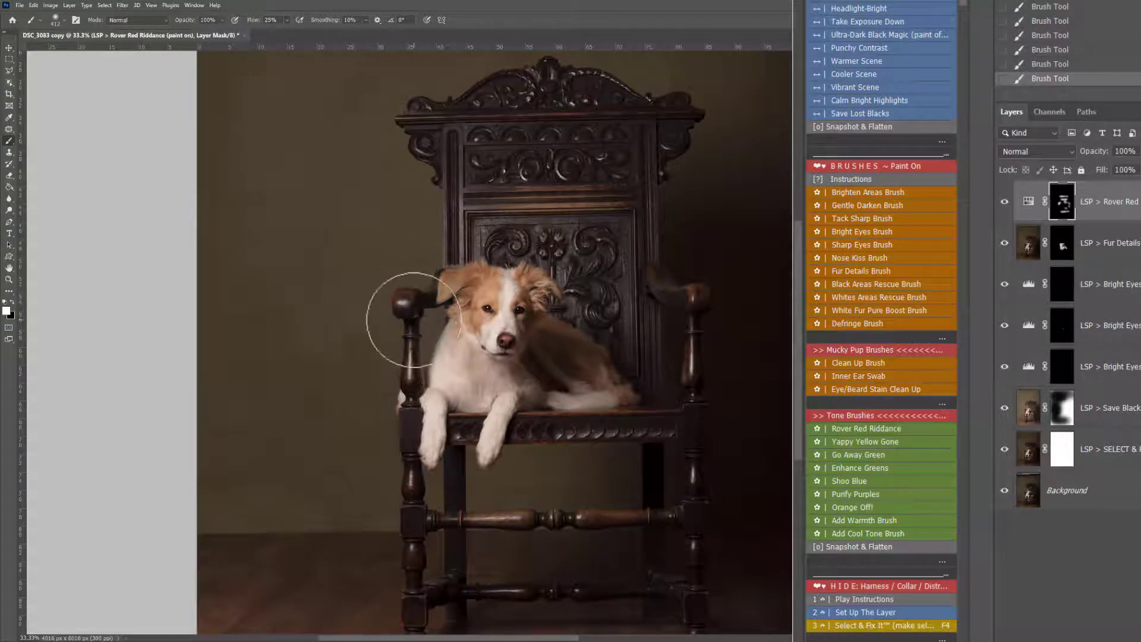
{"action": "key", "text": "x"}
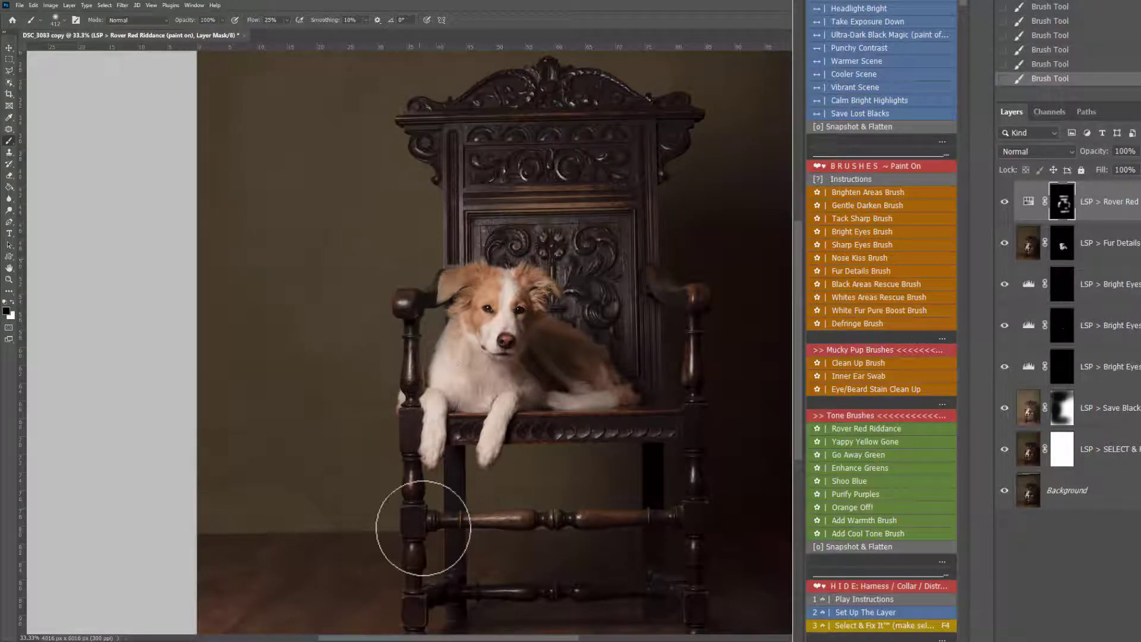
{"action": "key", "text": "x"}
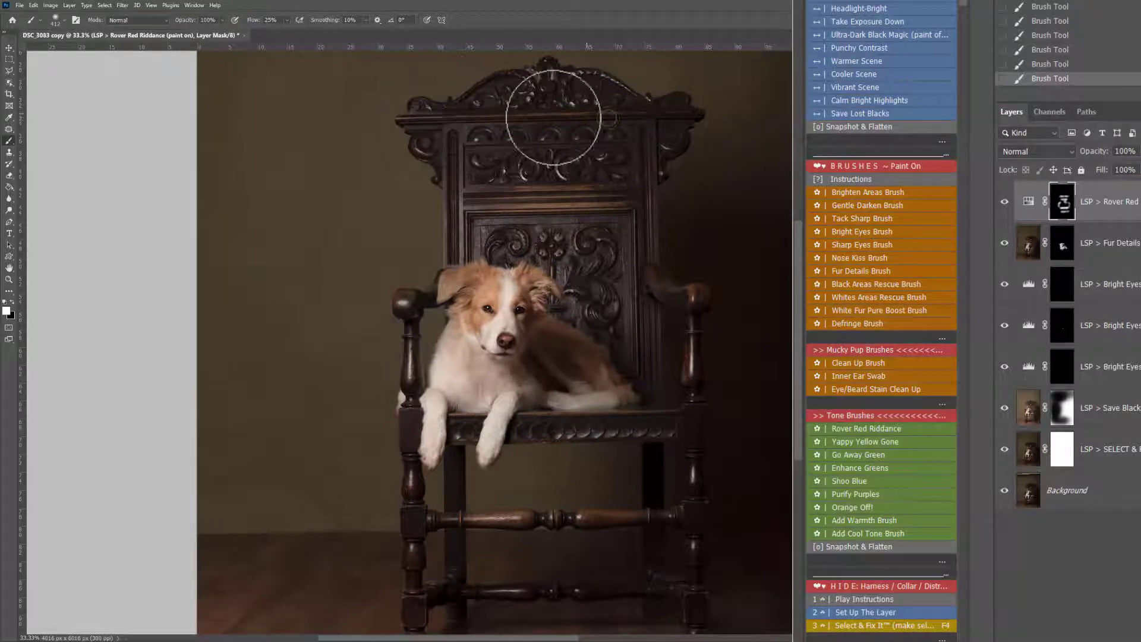
{"action": "left_click", "coordinate": [549, 202], "text": "alt"}
{"action": "left_click_drag", "start_coordinate": [611, 306], "coordinate": [578, 320]}
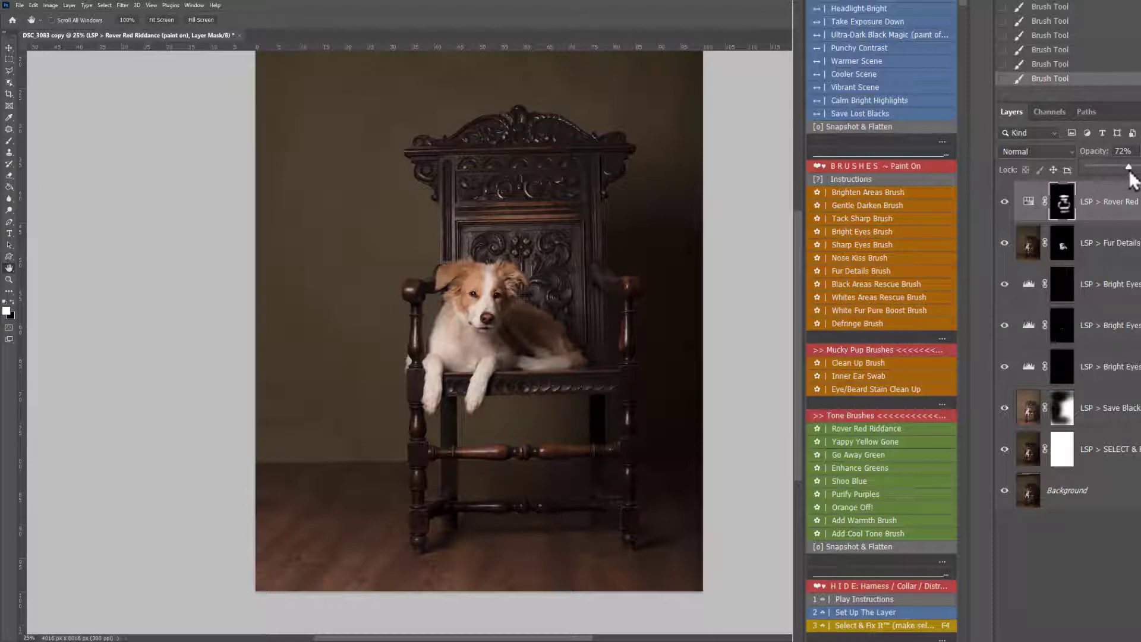
{"action": "left_click", "coordinate": [1128, 208]}
{"action": "left_click", "coordinate": [854, 232]}
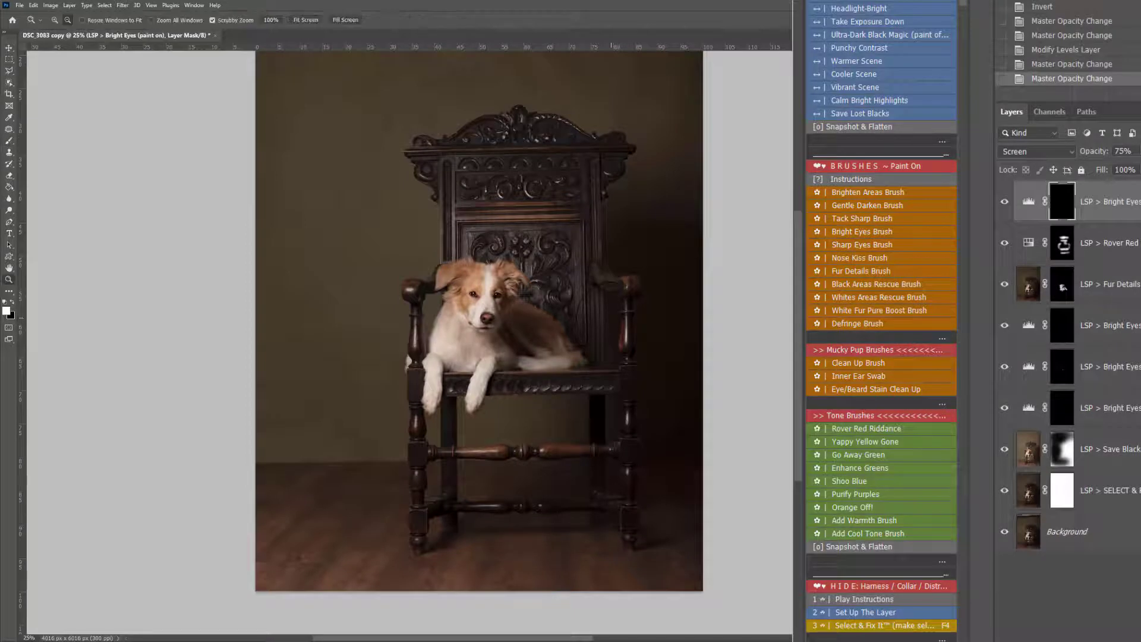
{"action": "left_click_drag", "start_coordinate": [596, 319], "coordinate": [593, 319]}
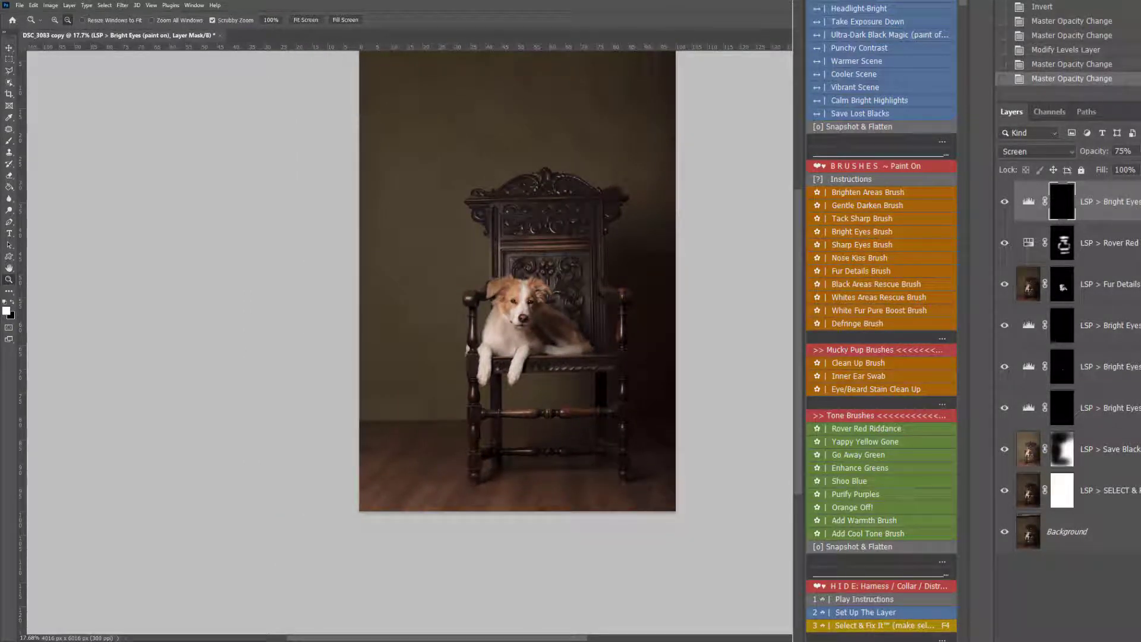
{"action": "key", "text": "Delete"}
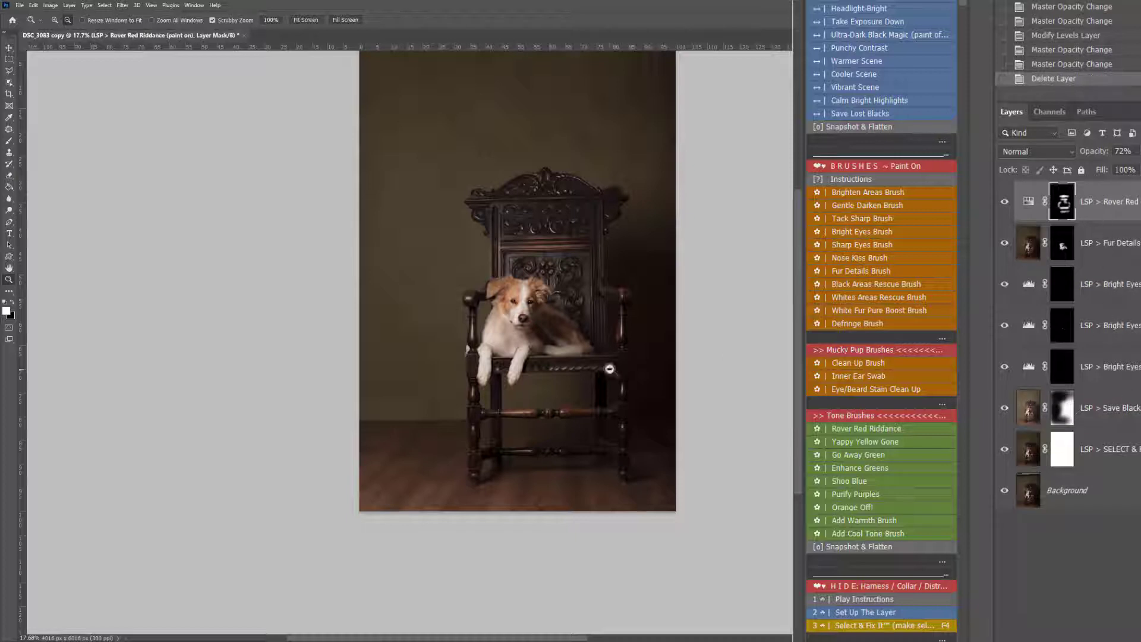
Add an Ultra-Dark Black Magic layer and enlarge the black mask brush until it is wider than the photo
{"action": "scroll", "coordinate": [609, 368], "scroll_direction": "up", "scroll_amount": 3}
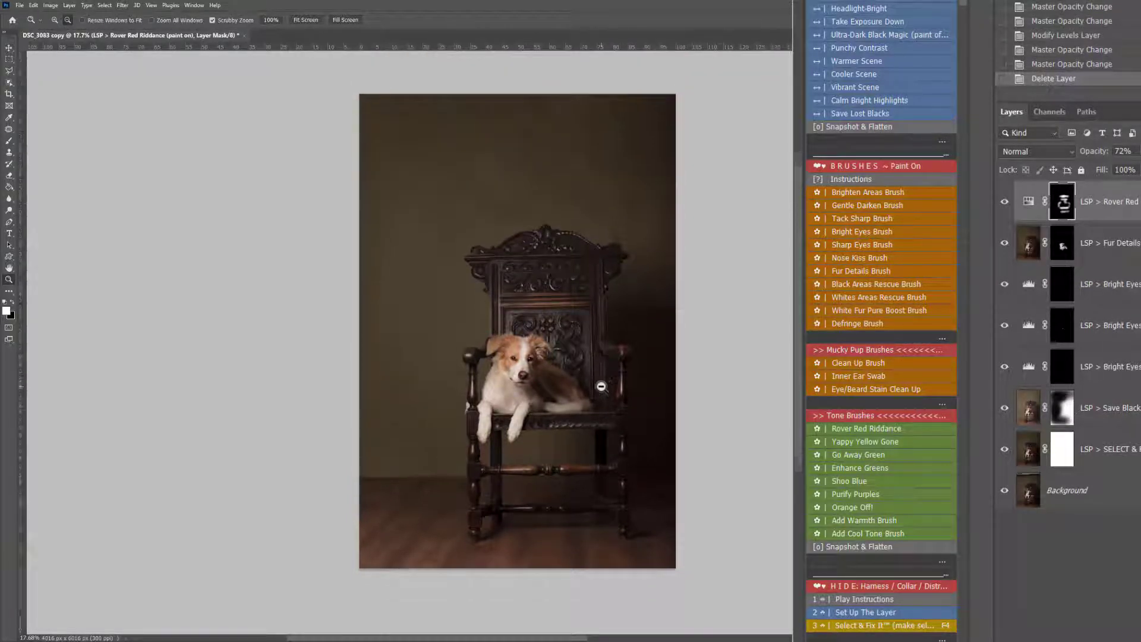
{"action": "scroll", "coordinate": [600, 386], "scroll_direction": "down", "scroll_amount": 1}
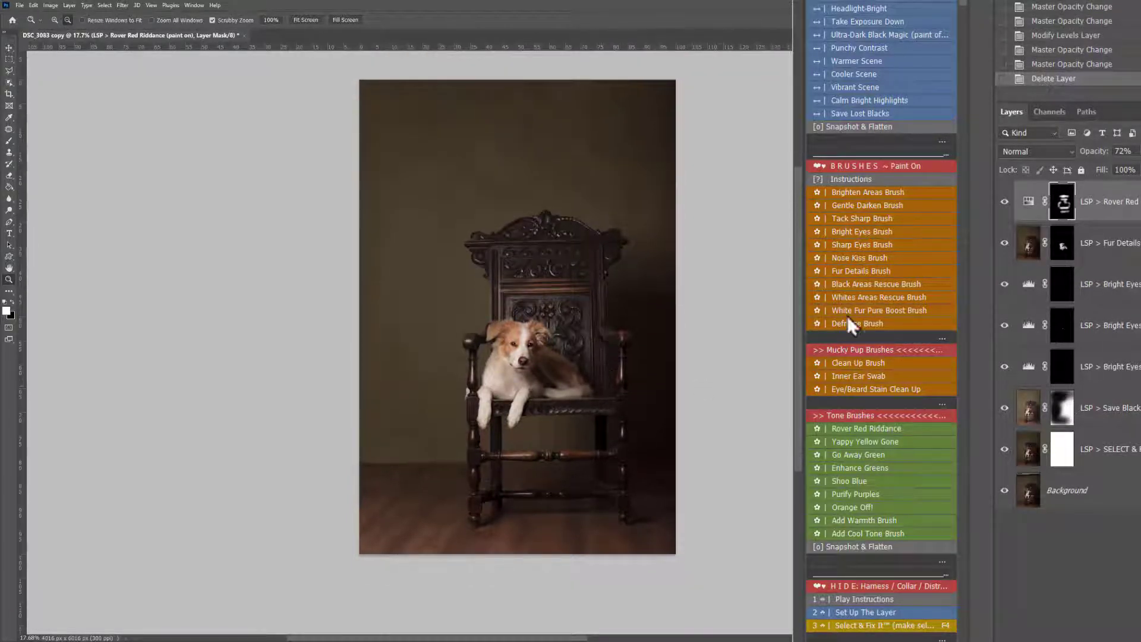
{"action": "left_click", "coordinate": [871, 35]}
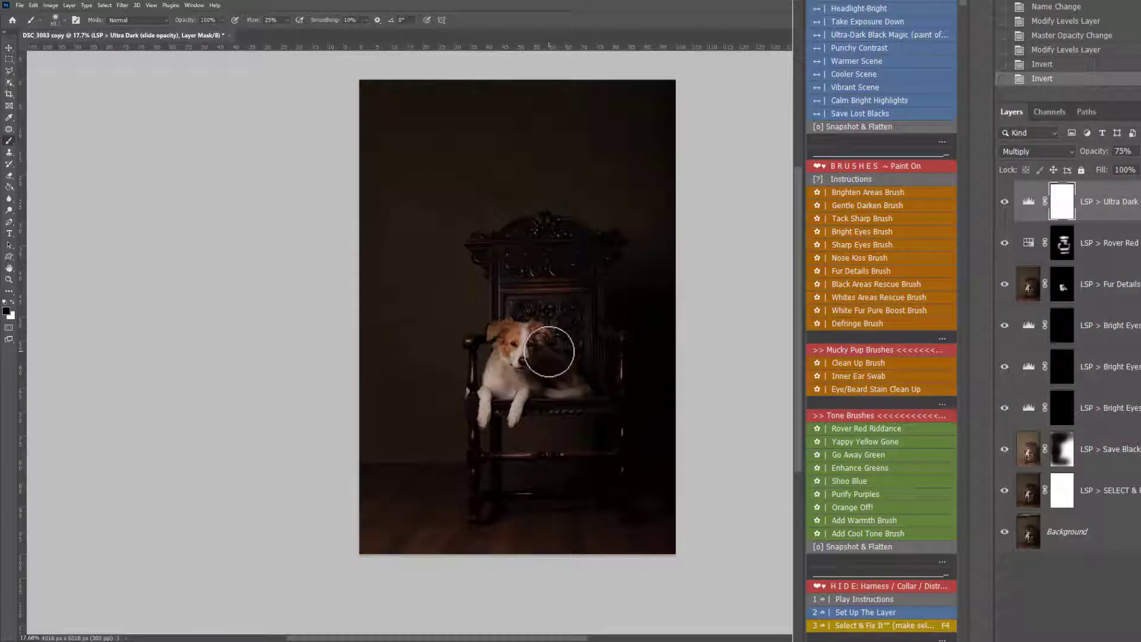
{"action": "key", "text": "bracketright"}
{"action": "key", "text": "bracketright"}
{"action": "key", "text": "bracketright"}
{"action": "key", "text": "bracketright"}
{"action": "key", "text": "bracketright"}
{"action": "key", "text": "bracketright"}
{"action": "key", "text": "bracketright"}
{"action": "key", "text": "bracketright"}
{"action": "key", "text": "bracketright"}
{"action": "key", "text": "bracketright"}
{"action": "key", "text": "bracketright"}
{"action": "key", "text": "bracketright"}
{"action": "key", "text": "bracketright"}
{"action": "key", "text": "bracketright"}
{"action": "key", "text": "bracketright"}
{"action": "key", "text": "bracketright"}
{"action": "key", "text": "bracketright"}
{"action": "key", "text": "bracketright"}
{"action": "key", "text": "bracketright"}
{"action": "key", "text": "bracketright"}
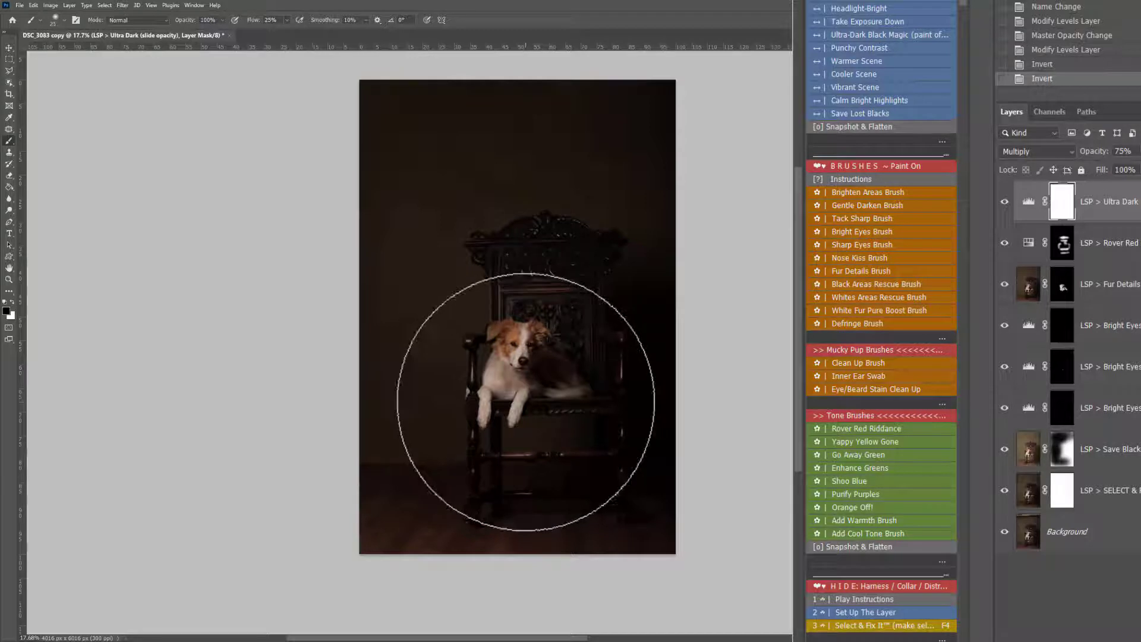
{"action": "key", "text": "bracketright"}
{"action": "key", "text": "bracketright"}
{"action": "key", "text": "bracketright"}
{"action": "key", "text": "bracketright"}
{"action": "key", "text": "bracketright"}
{"action": "key", "text": "bracketright"}
{"action": "key", "text": "bracketright"}
{"action": "key", "text": "bracketright"}
{"action": "key", "text": "bracketright"}
{"action": "key", "text": "bracketright"}
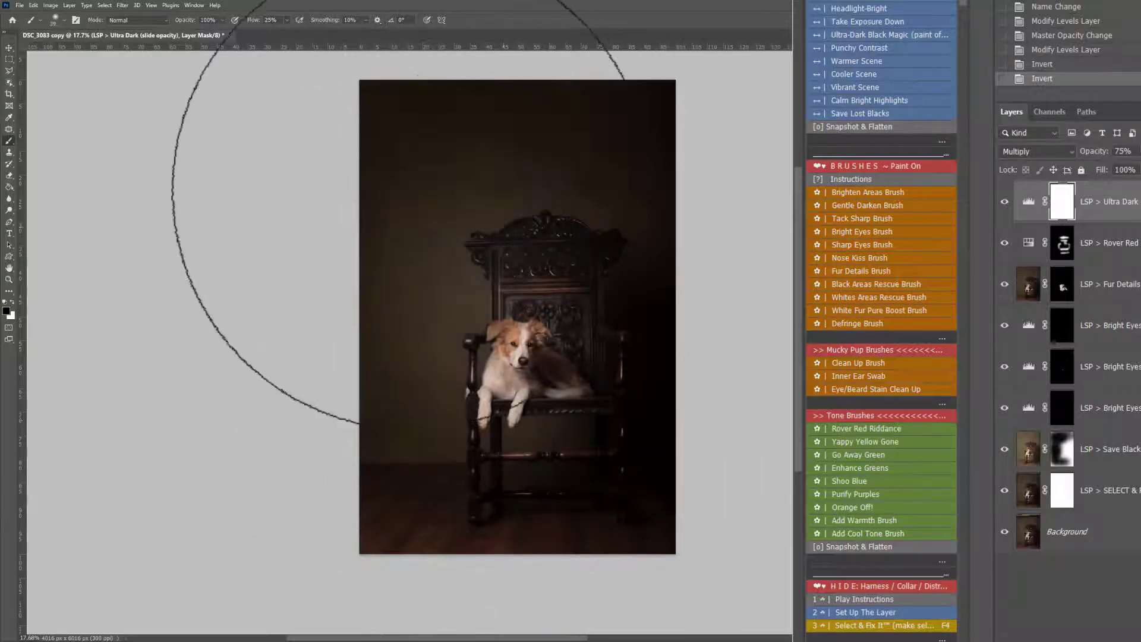
Paint black on the Ultra-Dark mask over the backdrop, dog, chair and floor to soften the darkening, comparing with the layer hidden
{"action": "mouse_move", "coordinate": [415, 188]}
{"action": "left_mouse_down"}
{"action": "mouse_move", "coordinate": [485, 305]}
{"action": "mouse_move", "coordinate": [432, 410]}
{"action": "mouse_move", "coordinate": [446, 440]}
{"action": "mouse_move", "coordinate": [475, 458]}
{"action": "left_mouse_up"}
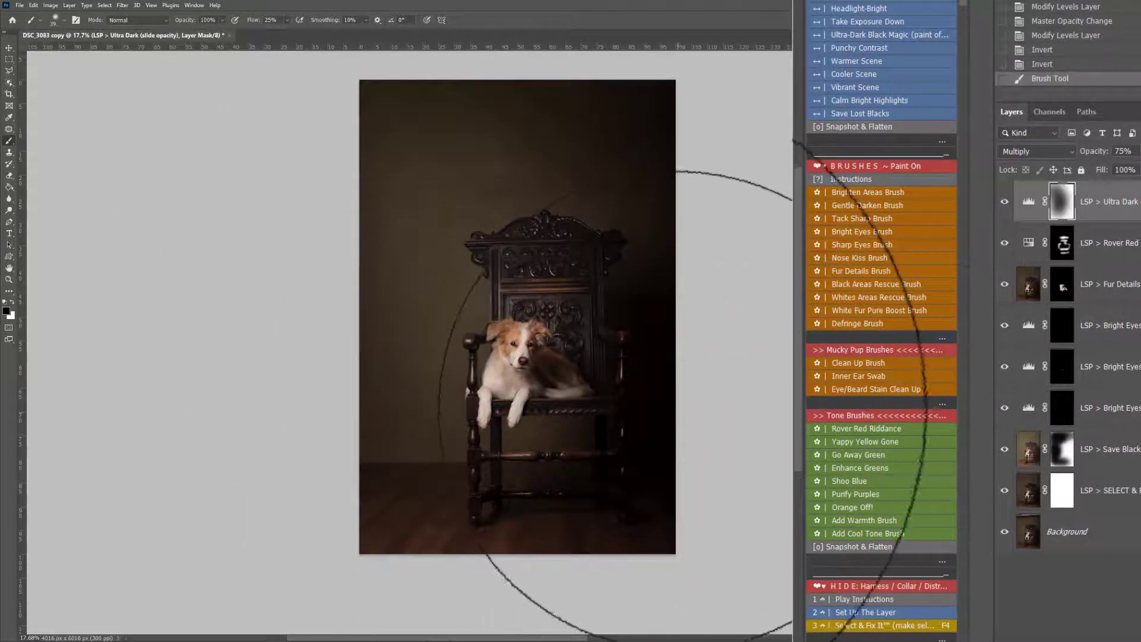
{"action": "mouse_move", "coordinate": [681, 404]}
{"action": "left_mouse_down"}
{"action": "mouse_move", "coordinate": [639, 125]}
{"action": "mouse_move", "coordinate": [629, 138]}
{"action": "mouse_move", "coordinate": [554, 100]}
{"action": "mouse_move", "coordinate": [655, 282]}
{"action": "mouse_move", "coordinate": [664, 408]}
{"action": "mouse_move", "coordinate": [655, 514]}
{"action": "mouse_move", "coordinate": [509, 501]}
{"action": "left_mouse_up"}
{"action": "left_click", "coordinate": [505, 513]}
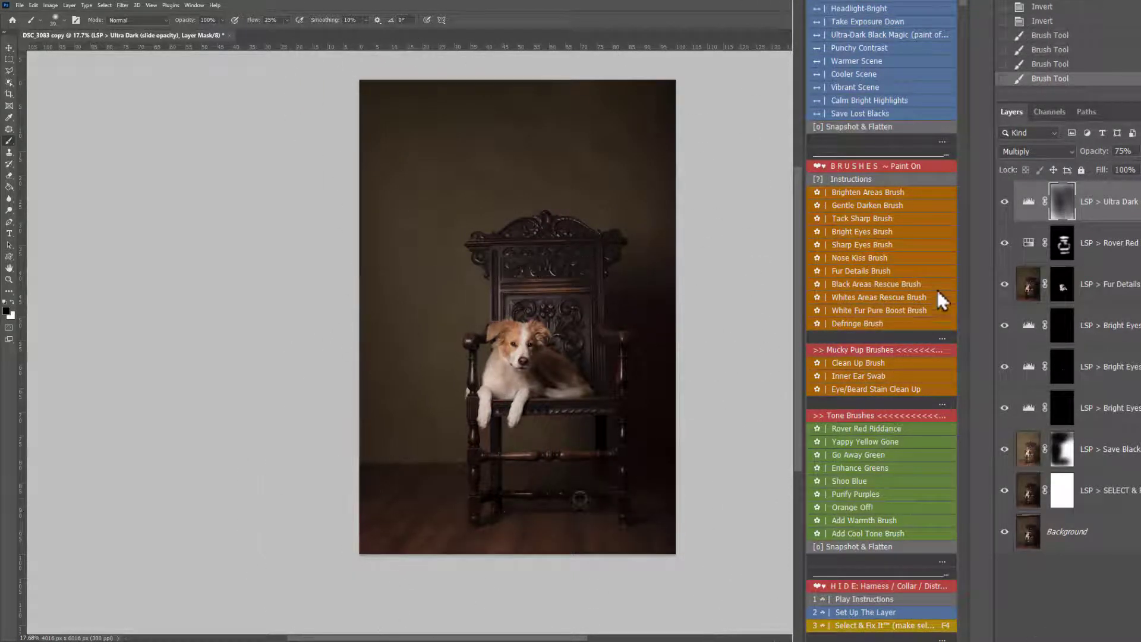
{"action": "left_click", "coordinate": [1004, 202]}
{"action": "left_click", "coordinate": [1004, 201]}
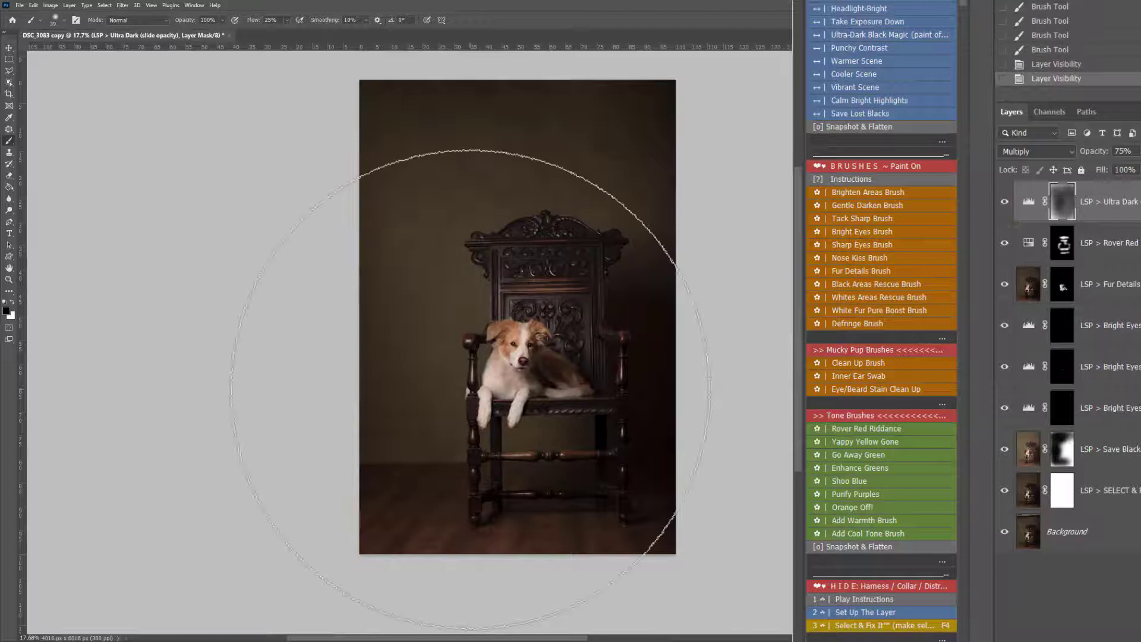
{"action": "left_click_drag", "start_coordinate": [431, 337], "coordinate": [457, 267]}
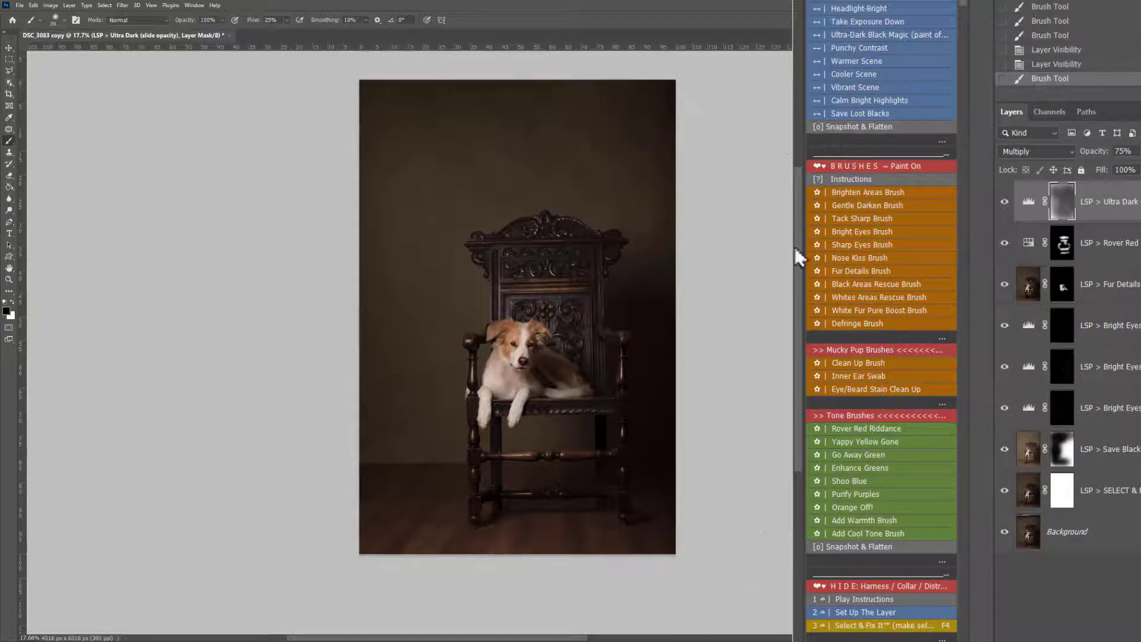
{"action": "left_click", "coordinate": [596, 374]}
{"action": "left_click", "coordinate": [623, 372]}
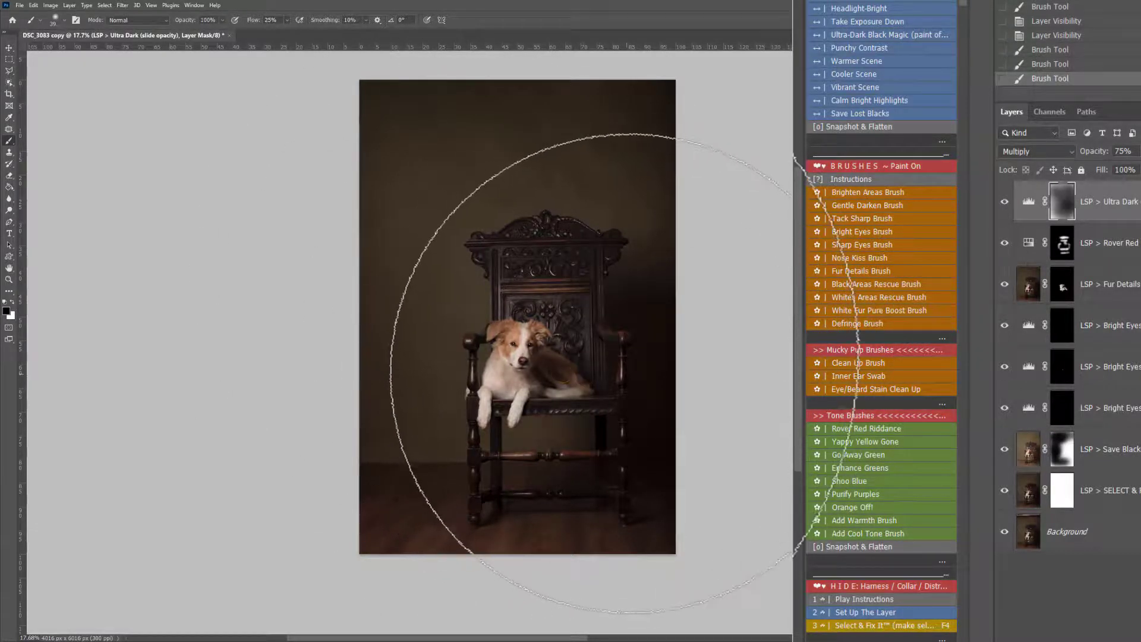
Add a Black Areas Rescue Brush layer and paint over the dog's shadowed body fur with a 700 px brush
{"action": "left_click", "coordinate": [864, 283]}
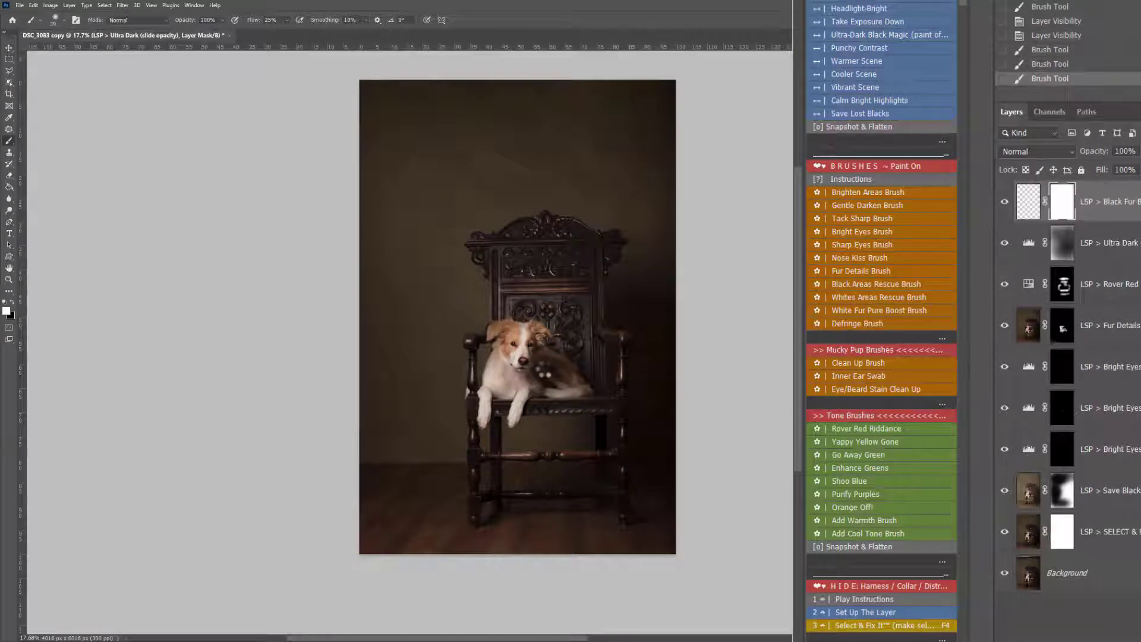
{"action": "key", "text": "["}
{"action": "key", "text": "["}
{"action": "key", "text": "["}
{"action": "key", "text": "["}
{"action": "key", "text": "["}
{"action": "key", "text": "["}
{"action": "key", "text": "["}
{"action": "key", "text": "["}
{"action": "key", "text": "["}
{"action": "key", "text": "["}
{"action": "key", "text": "["}
{"action": "key", "text": "["}
{"action": "key", "text": "["}
{"action": "key", "text": "["}
{"action": "key", "text": "["}
{"action": "key", "text": "["}
{"action": "key", "text": "["}
{"action": "key", "text": "["}
{"action": "key", "text": "["}
{"action": "key", "text": "["}
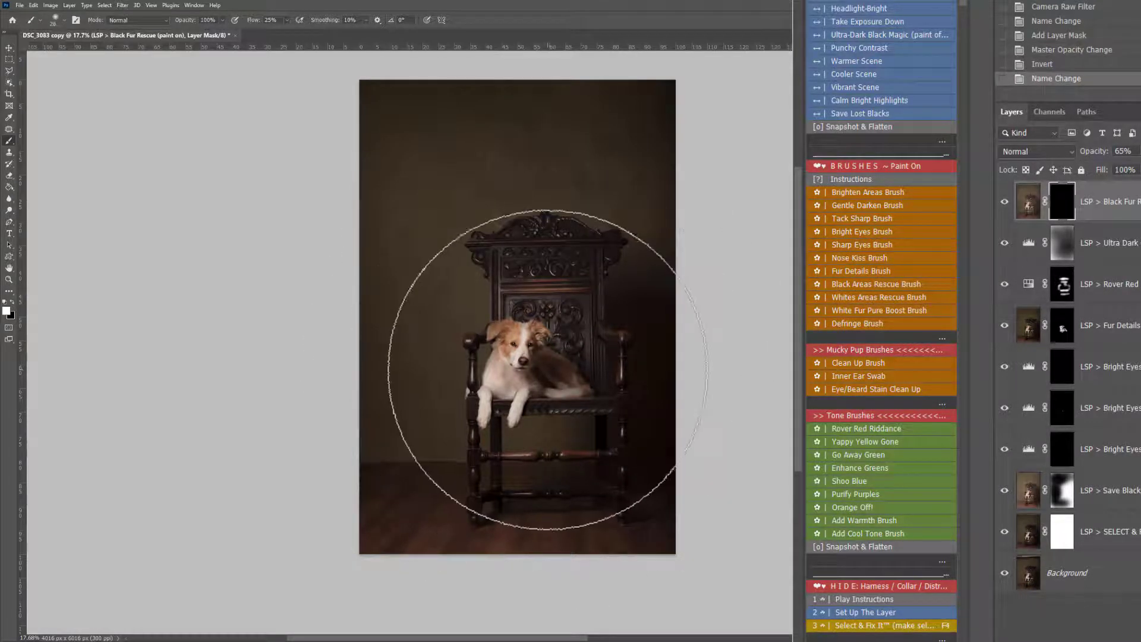
{"action": "mouse_move", "coordinate": [544, 371]}
{"action": "left_mouse_down"}
{"action": "mouse_move", "coordinate": [543, 335]}
{"action": "mouse_move", "coordinate": [542, 376]}
{"action": "mouse_move", "coordinate": [560, 385]}
{"action": "mouse_move", "coordinate": [558, 371]}
{"action": "mouse_move", "coordinate": [570, 388]}
{"action": "mouse_move", "coordinate": [524, 380]}
{"action": "left_mouse_up"}
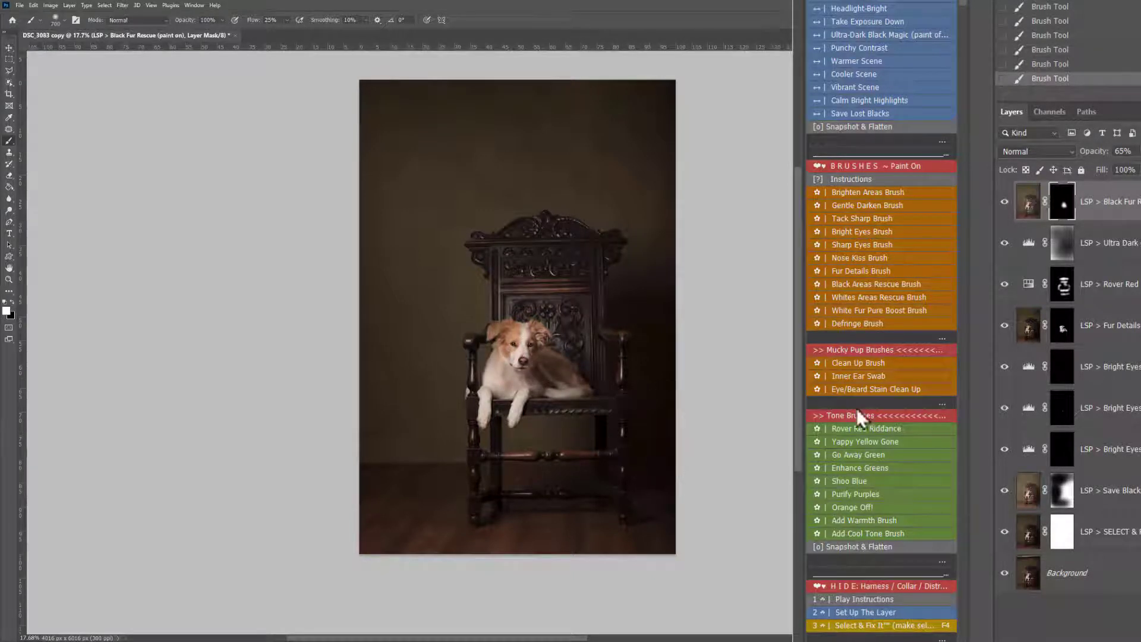
Add a Painterly Silky Fur Brush layer and paint over the dog's fur with a 367 px brush
{"action": "scroll", "coordinate": [851, 443], "scroll_direction": "down", "scroll_amount": 10}
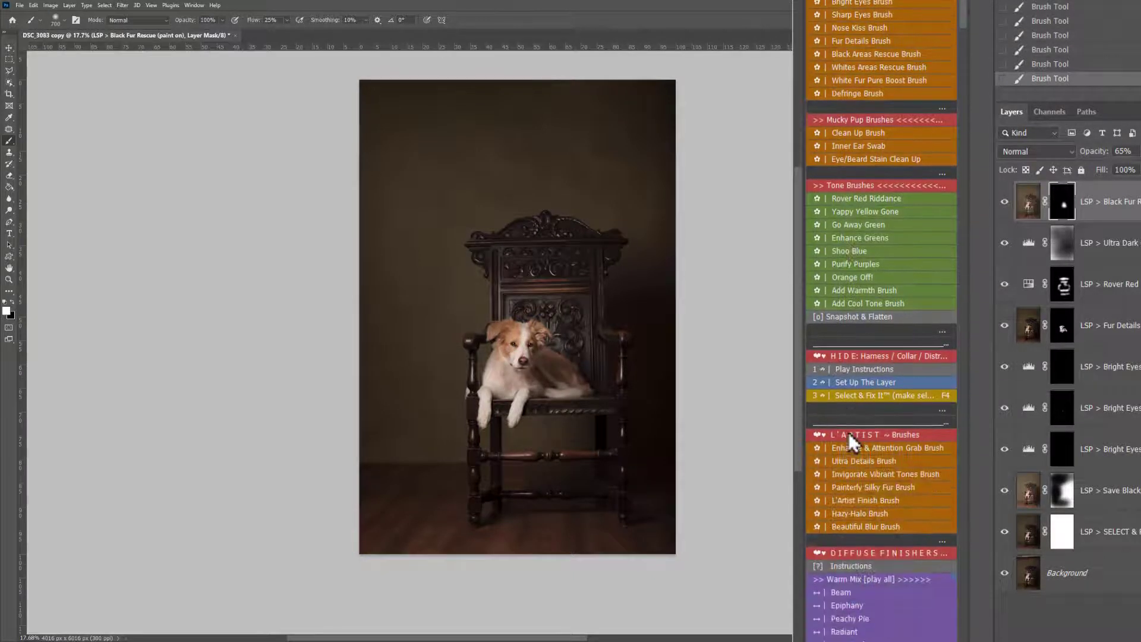
{"action": "scroll", "coordinate": [851, 442], "scroll_direction": "down", "scroll_amount": 6}
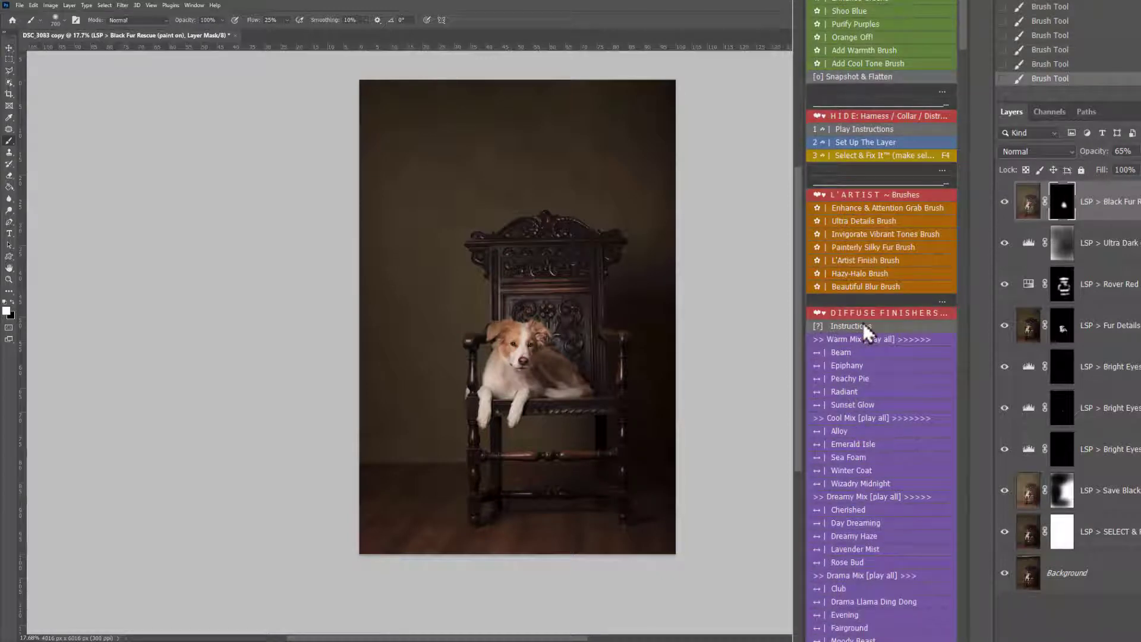
{"action": "left_click", "coordinate": [857, 248]}
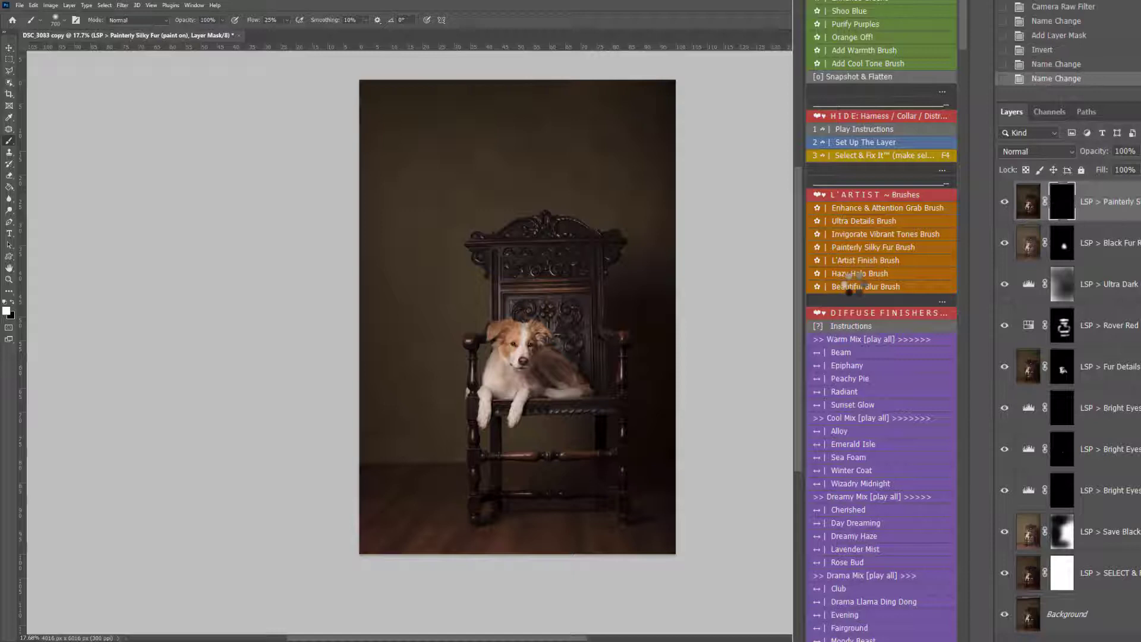
{"action": "left_click_drag", "start_coordinate": [529, 377], "coordinate": [560, 420]}
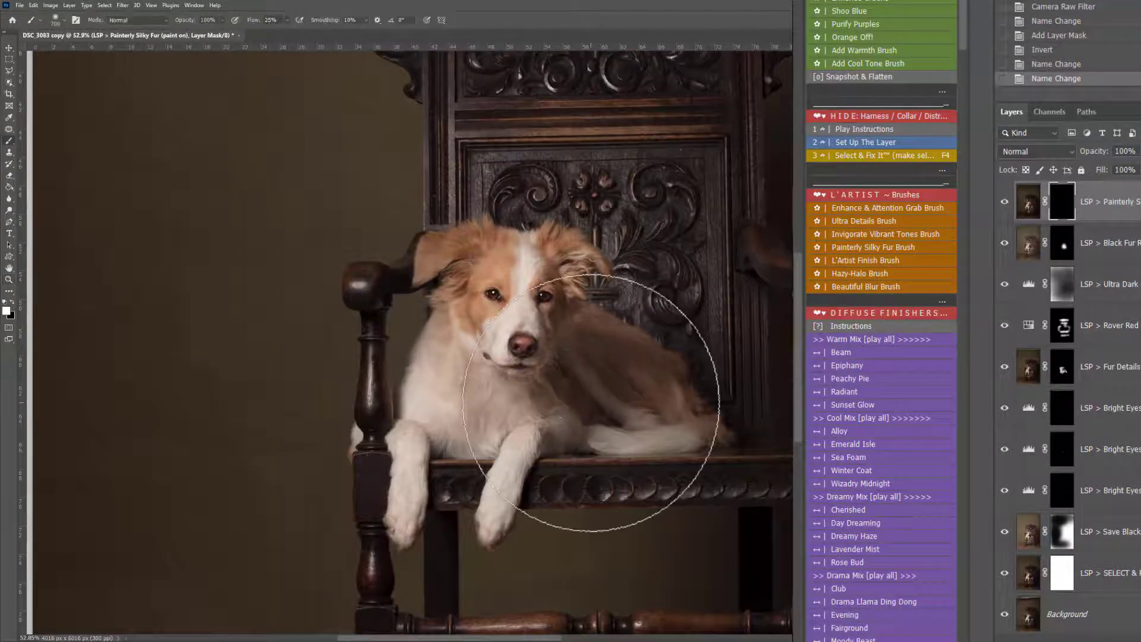
{"action": "right_click", "coordinate": [594, 402]}
{"action": "left_click_drag", "start_coordinate": [688, 426], "coordinate": [686, 425]}
{"action": "mouse_move", "coordinate": [611, 344]}
{"action": "left_mouse_down"}
{"action": "mouse_move", "coordinate": [538, 419]}
{"action": "mouse_move", "coordinate": [582, 395]}
{"action": "mouse_move", "coordinate": [583, 424]}
{"action": "mouse_move", "coordinate": [487, 408]}
{"action": "mouse_move", "coordinate": [435, 369]}
{"action": "left_mouse_up"}
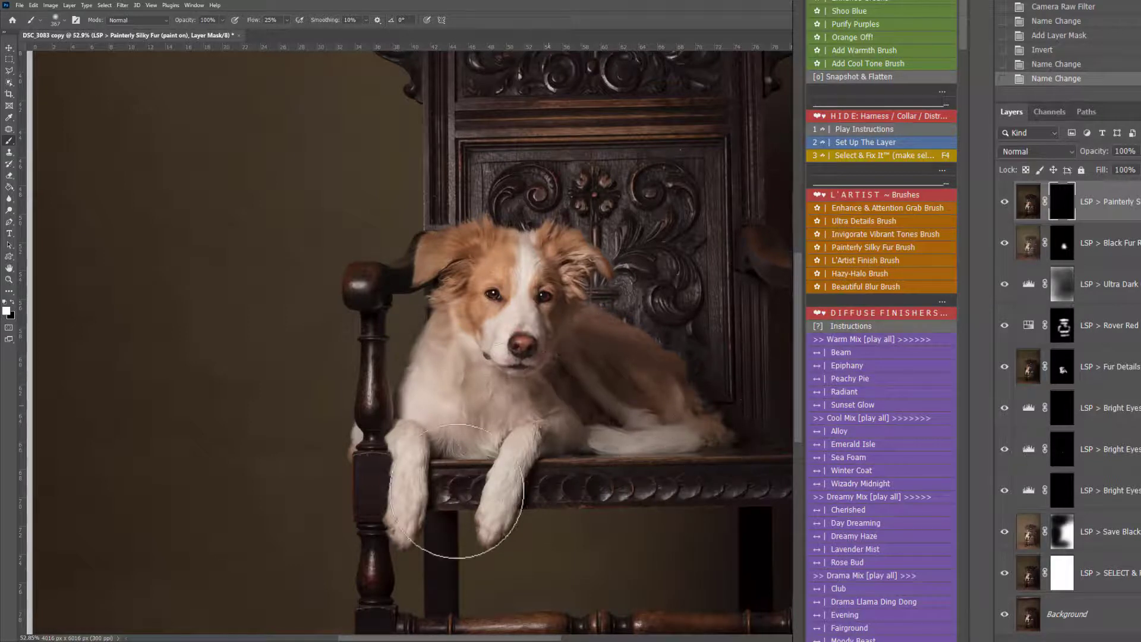
{"action": "mouse_move", "coordinate": [435, 435]}
{"action": "left_mouse_down"}
{"action": "mouse_move", "coordinate": [407, 280]}
{"action": "mouse_move", "coordinate": [588, 380]}
{"action": "mouse_move", "coordinate": [618, 364]}
{"action": "mouse_move", "coordinate": [601, 409]}
{"action": "left_mouse_up"}
Apply the Club diffuse finisher from the Drama Mix to the whole image
{"action": "scroll", "coordinate": [601, 410], "scroll_direction": "down", "scroll_amount": 4}
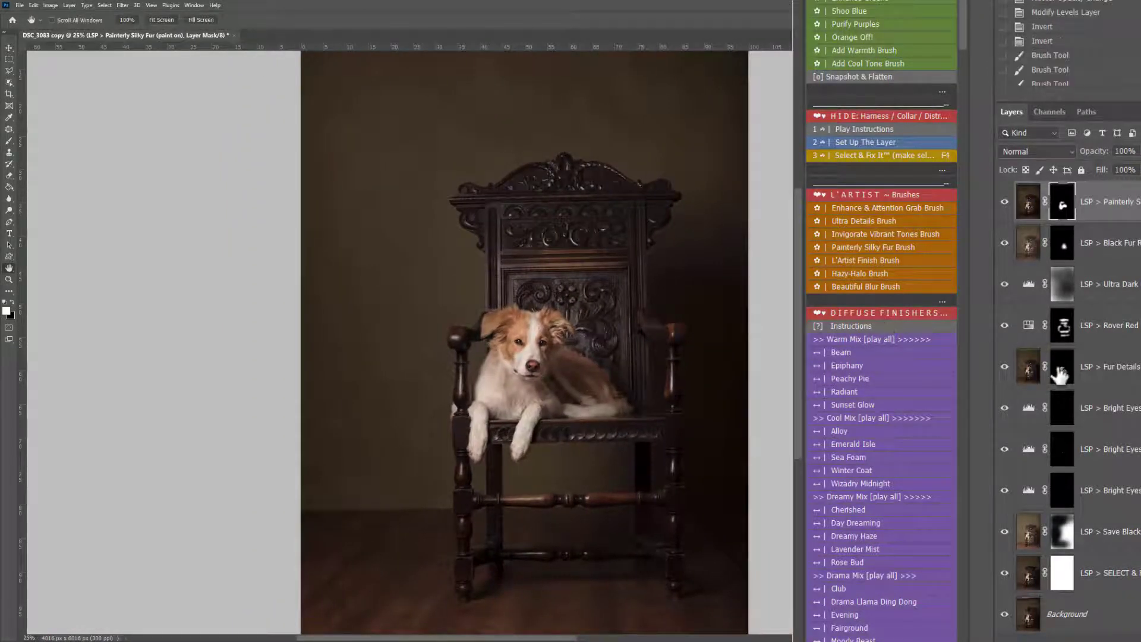
{"action": "scroll", "coordinate": [891, 457], "scroll_direction": "down", "scroll_amount": 2}
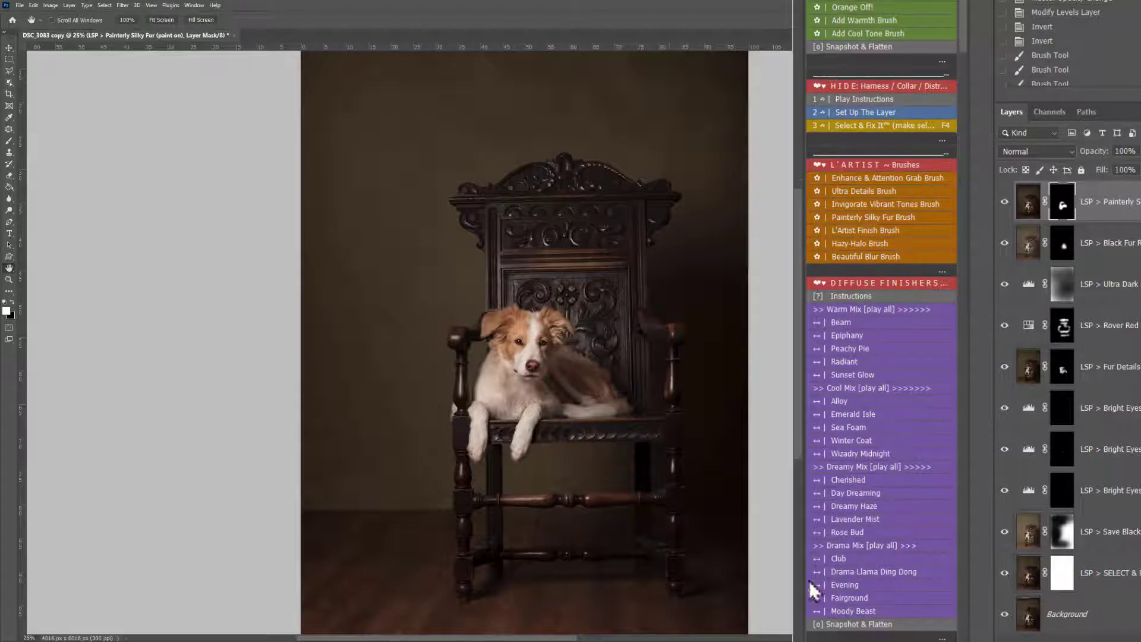
{"action": "scroll", "coordinate": [622, 383], "scroll_direction": "down", "scroll_amount": 1}
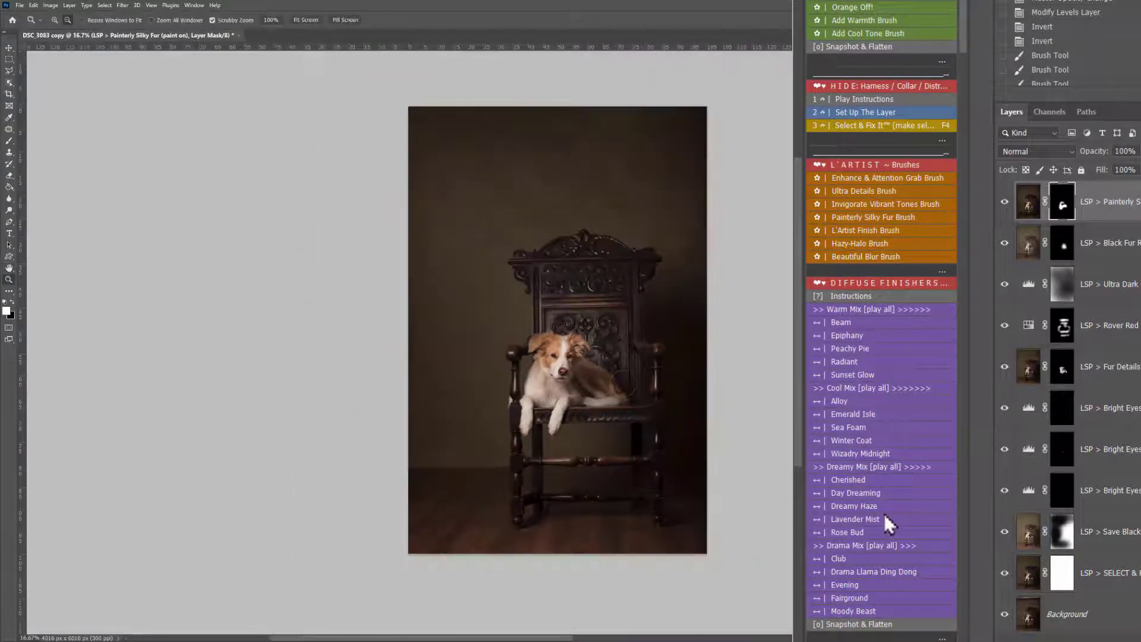
{"action": "left_click", "coordinate": [844, 572]}
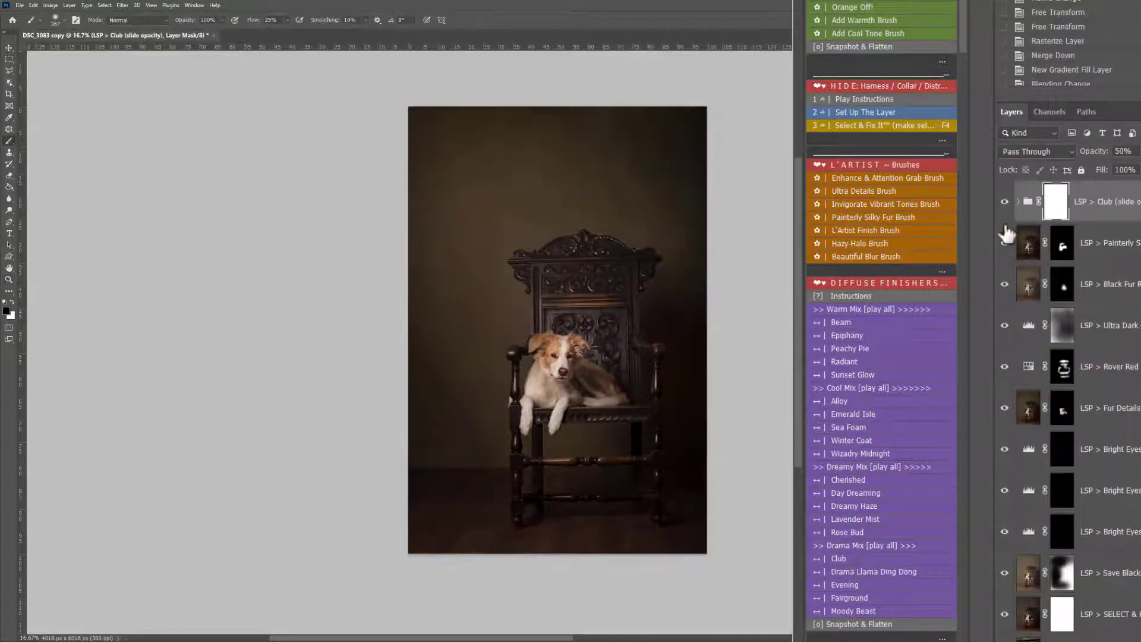
Compare the image with the Club finisher hidden, and apply the Alloy diffuse finisher from the Cool Mix
{"action": "left_click", "coordinate": [1004, 202]}
{"action": "left_click", "coordinate": [1004, 202]}
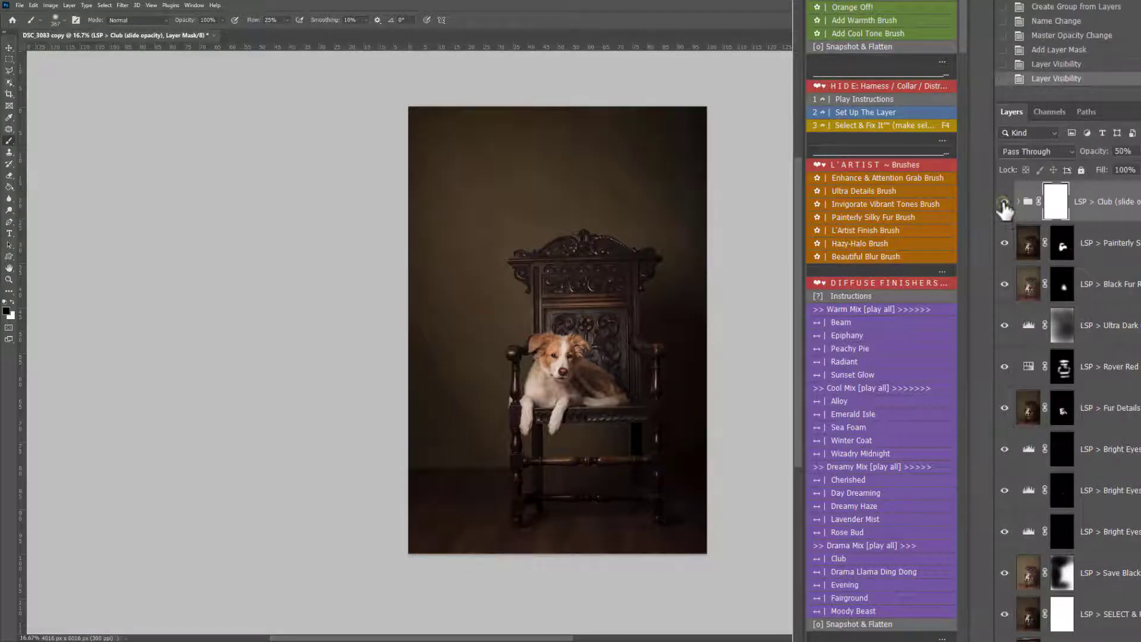
{"action": "left_click", "coordinate": [837, 400]}
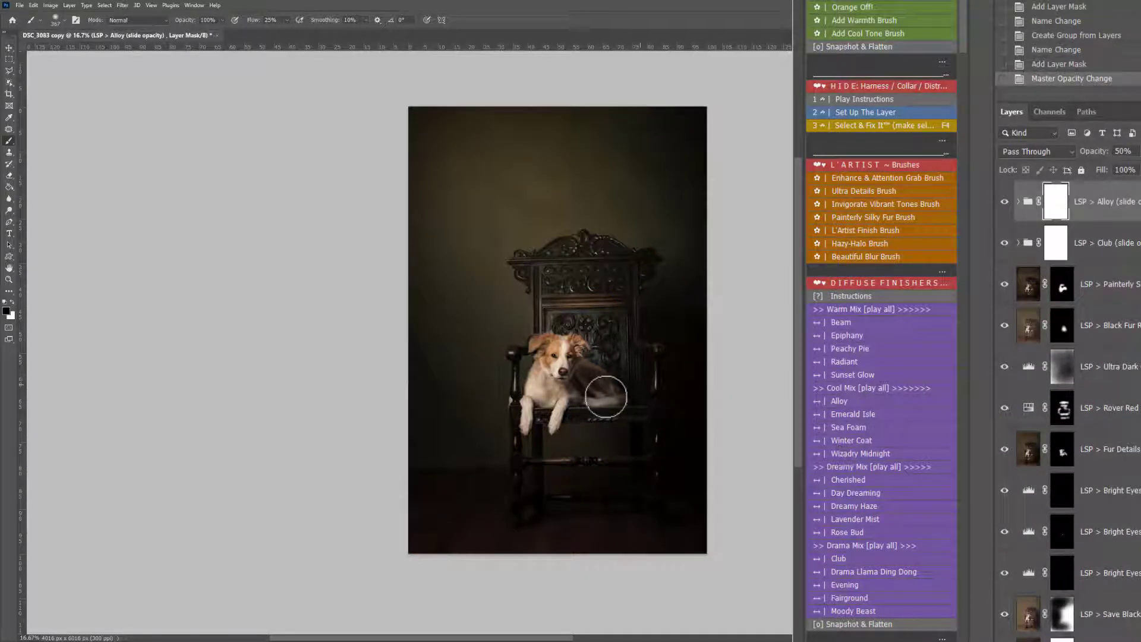
Paint black on the Alloy mask over the dog and the carved chair with a much larger brush
{"action": "key", "text": "bracketright"}
{"action": "key", "text": "bracketright"}
{"action": "key", "text": "bracketright"}
{"action": "key", "text": "bracketright"}
{"action": "key", "text": "bracketright"}
{"action": "key", "text": "bracketright"}
{"action": "key", "text": "bracketright"}
{"action": "key", "text": "bracketright"}
{"action": "key", "text": "bracketright"}
{"action": "key", "text": "bracketright"}
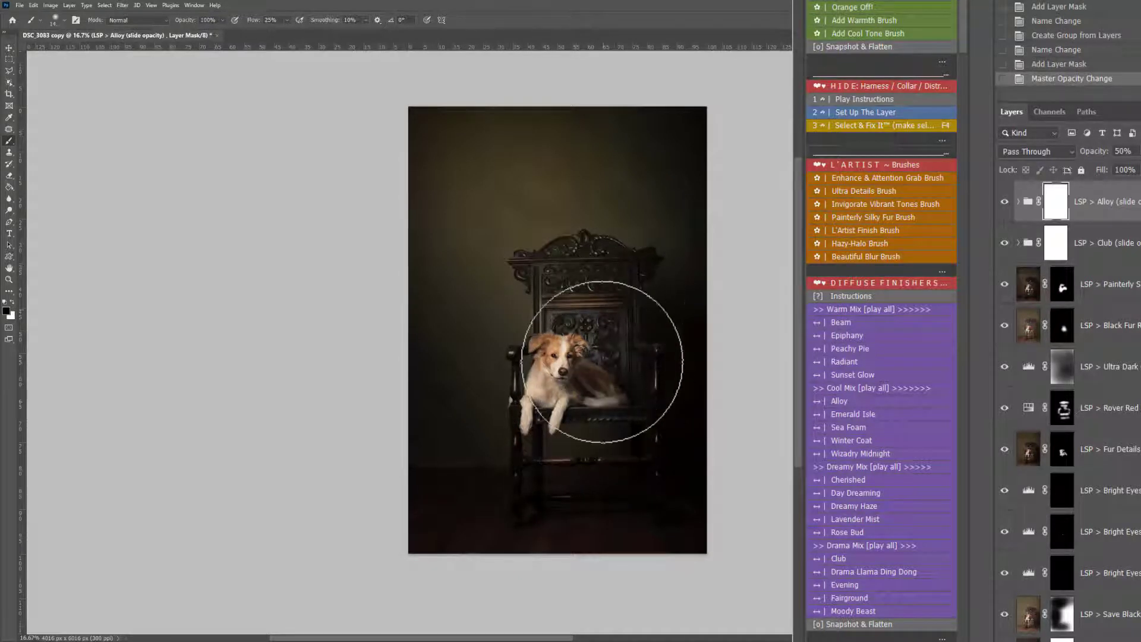
{"action": "mouse_move", "coordinate": [565, 394]}
{"action": "left_mouse_down"}
{"action": "mouse_move", "coordinate": [554, 348]}
{"action": "mouse_move", "coordinate": [559, 412]}
{"action": "mouse_move", "coordinate": [581, 300]}
{"action": "mouse_move", "coordinate": [555, 292]}
{"action": "mouse_move", "coordinate": [586, 292]}
{"action": "mouse_move", "coordinate": [600, 384]}
{"action": "mouse_move", "coordinate": [625, 402]}
{"action": "mouse_move", "coordinate": [598, 408]}
{"action": "mouse_move", "coordinate": [610, 450]}
{"action": "mouse_move", "coordinate": [565, 457]}
{"action": "mouse_move", "coordinate": [609, 470]}
{"action": "mouse_move", "coordinate": [598, 426]}
{"action": "mouse_move", "coordinate": [563, 469]}
{"action": "mouse_move", "coordinate": [618, 472]}
{"action": "mouse_move", "coordinate": [616, 438]}
{"action": "left_mouse_up"}
Paint white on the Alloy mask beneath the chair seat with a 600 px brush to restore the finisher there
{"action": "key", "text": "bracketleft"}
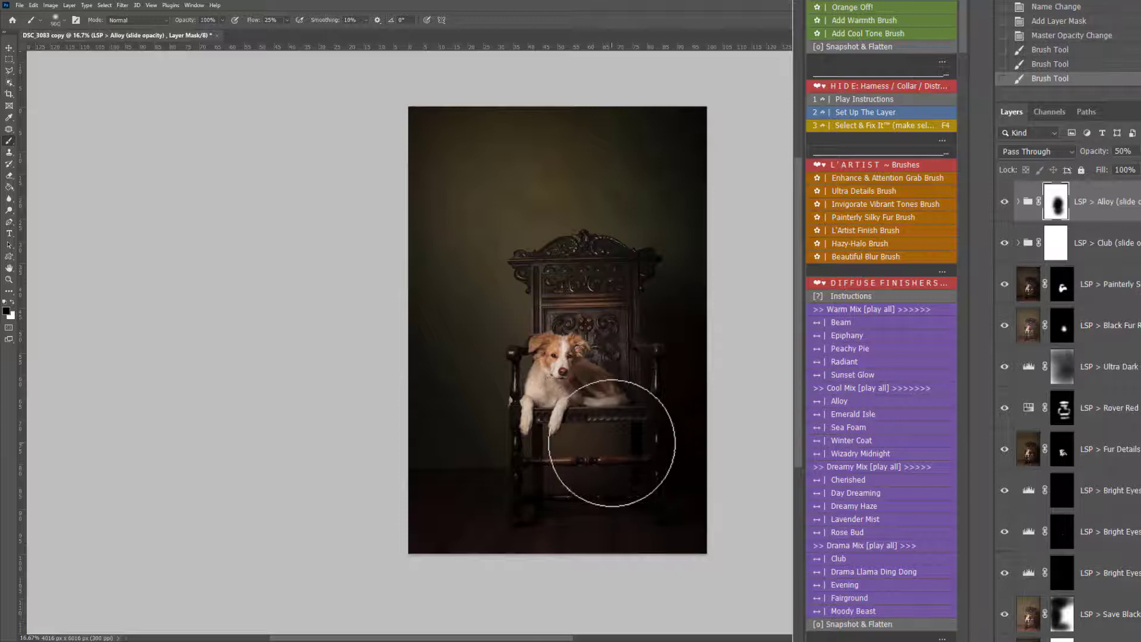
{"action": "key", "text": "bracketleft"}
{"action": "key", "text": "bracketleft"}
{"action": "key", "text": "x"}
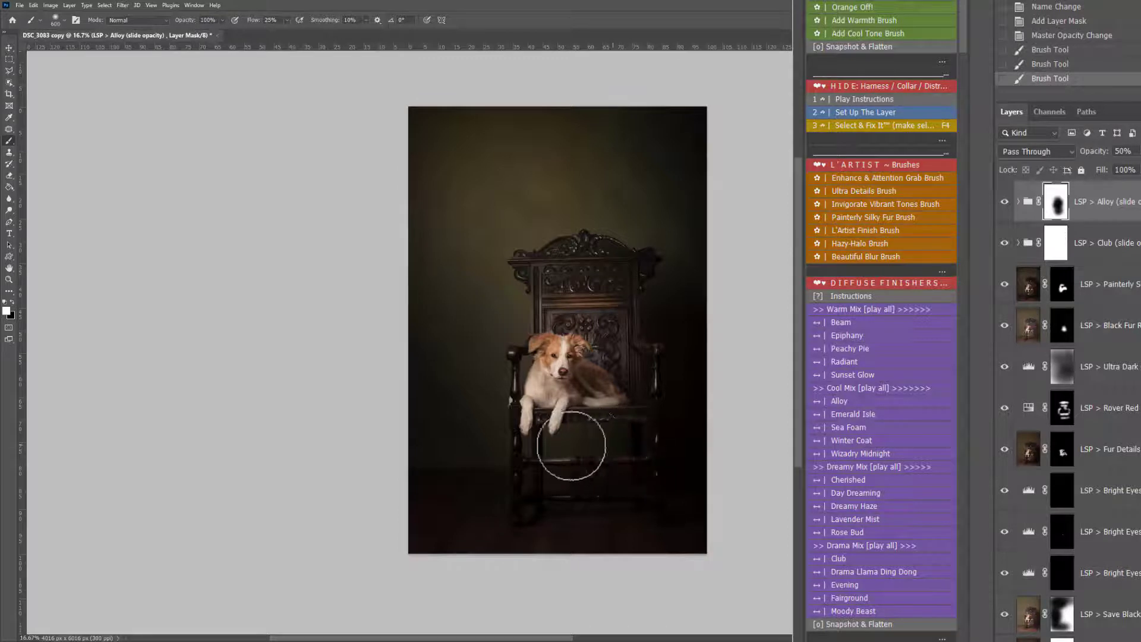
{"action": "left_click", "coordinate": [601, 439]}
Apply the Winter Coat finisher from the Cool Mix and mask it off the dog's face and body with black
{"action": "left_click", "coordinate": [879, 441]}
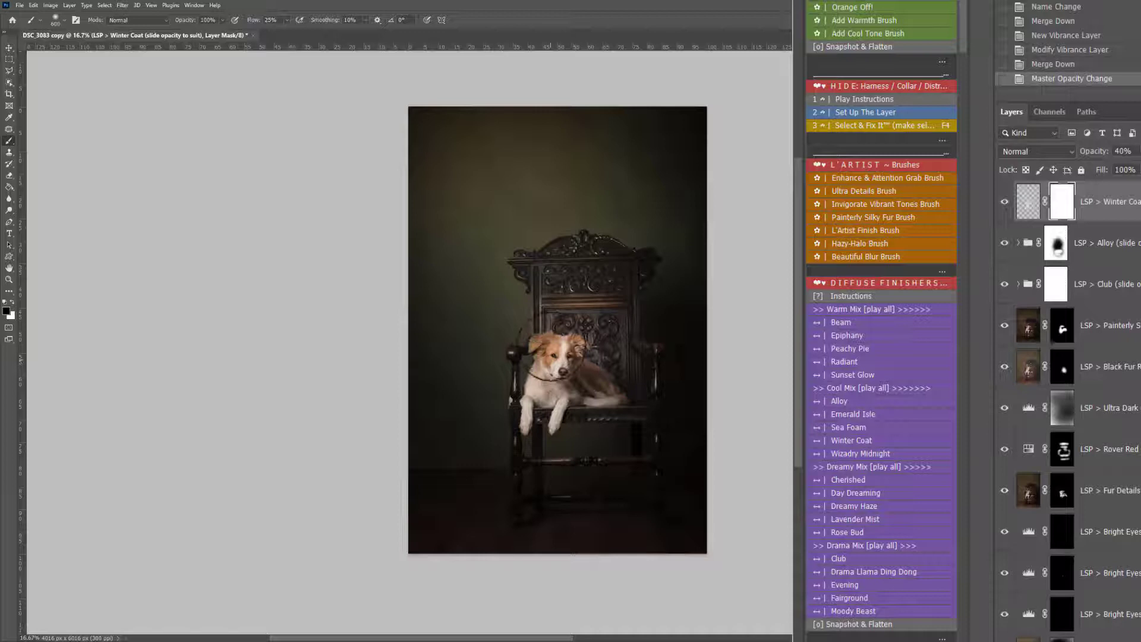
{"action": "left_click_drag", "start_coordinate": [550, 360], "coordinate": [554, 347]}
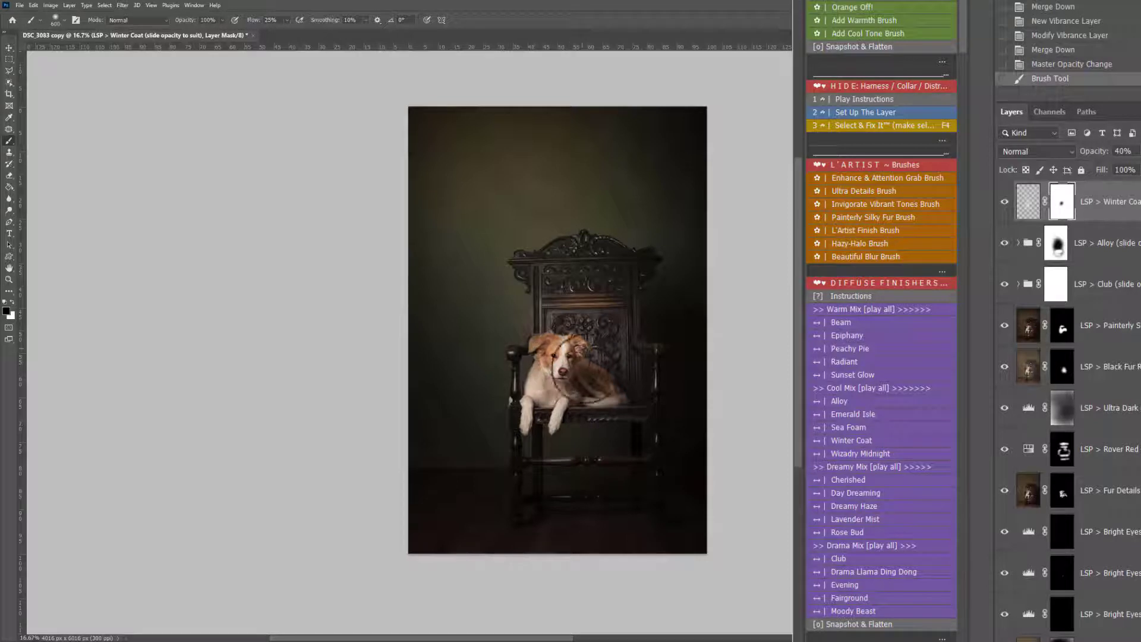
{"action": "mouse_move", "coordinate": [554, 343]}
{"action": "left_mouse_down"}
{"action": "mouse_move", "coordinate": [556, 375]}
{"action": "mouse_move", "coordinate": [534, 376]}
{"action": "mouse_move", "coordinate": [605, 392]}
{"action": "left_mouse_up"}
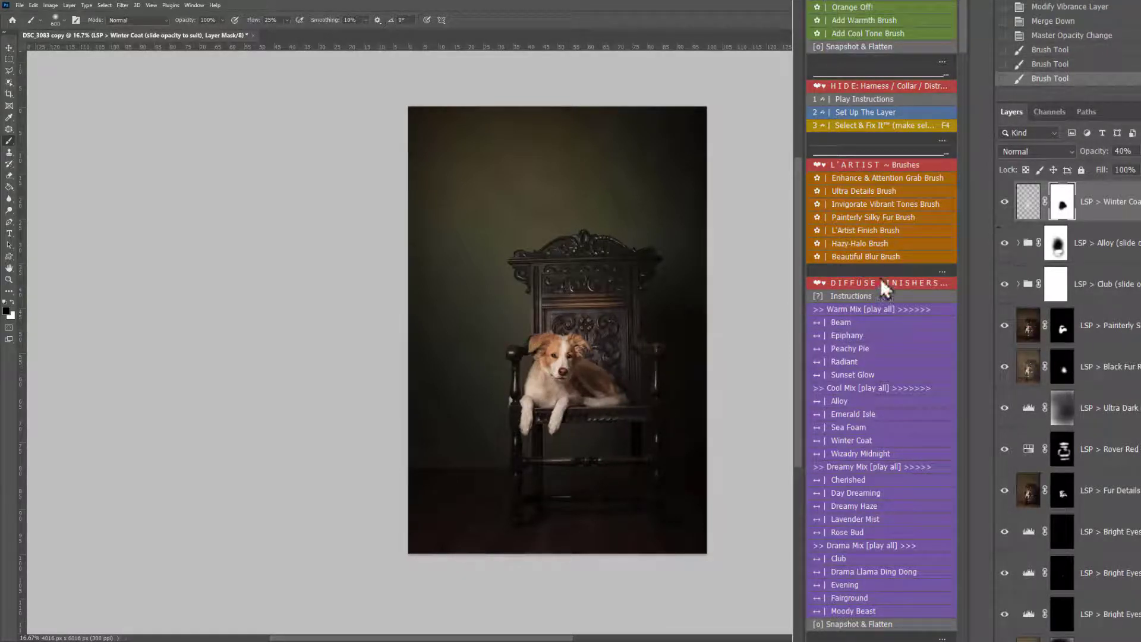
Add a Yappy Yellow Gone tone brush layer and paint it over the backdrop, chair and floor with a very large brush
{"action": "scroll", "coordinate": [881, 278], "scroll_direction": "up", "scroll_amount": 5}
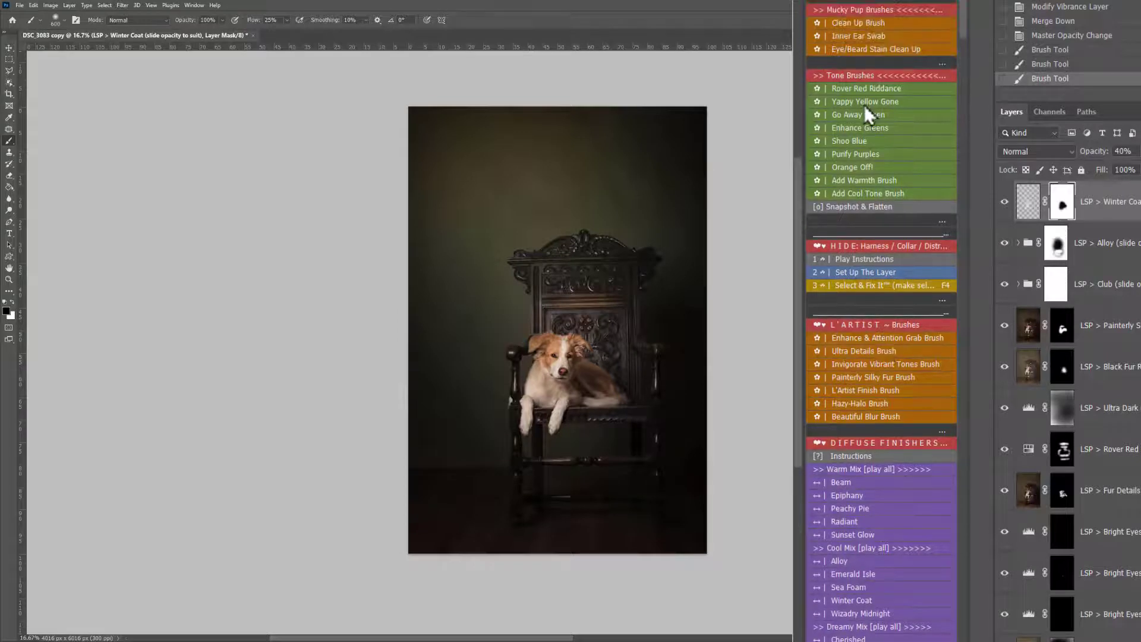
{"action": "left_click", "coordinate": [863, 104]}
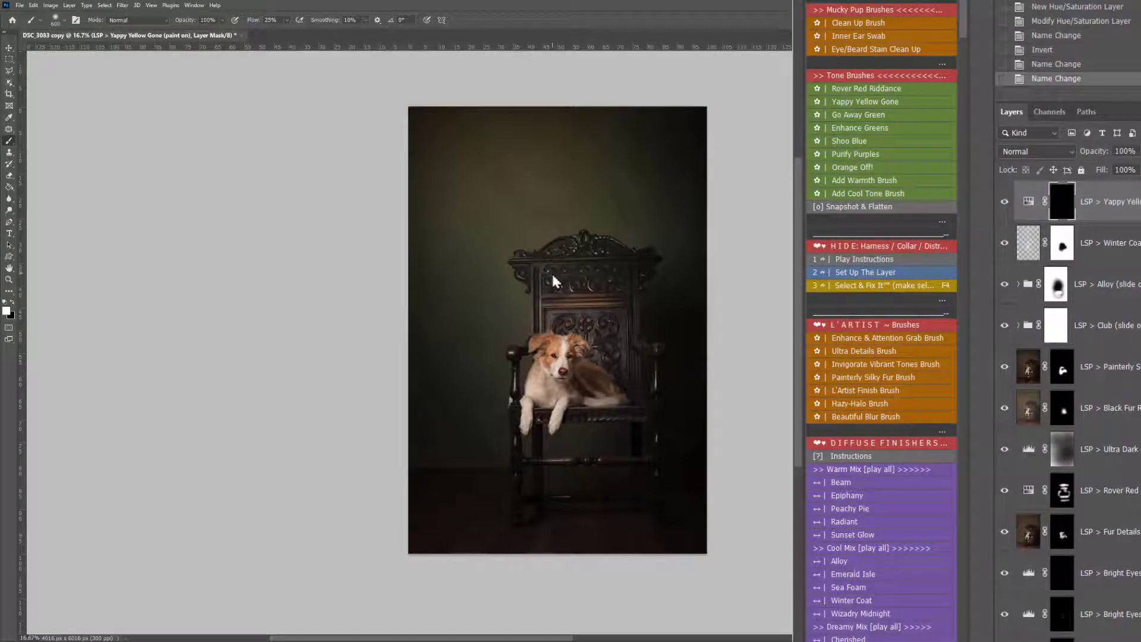
{"action": "key", "text": "bracketright"}
{"action": "key", "text": "bracketright"}
{"action": "key", "text": "bracketright"}
{"action": "key", "text": "bracketright"}
{"action": "key", "text": "bracketright"}
{"action": "key", "text": "bracketright"}
{"action": "key", "text": "bracketright"}
{"action": "key", "text": "bracketright"}
{"action": "key", "text": "bracketright"}
{"action": "key", "text": "bracketright"}
{"action": "mouse_move", "coordinate": [554, 268]}
{"action": "left_mouse_down"}
{"action": "mouse_move", "coordinate": [572, 235]}
{"action": "mouse_move", "coordinate": [499, 249]}
{"action": "mouse_move", "coordinate": [598, 255]}
{"action": "mouse_move", "coordinate": [463, 259]}
{"action": "mouse_move", "coordinate": [720, 184]}
{"action": "mouse_move", "coordinate": [415, 194]}
{"action": "mouse_move", "coordinate": [436, 177]}
{"action": "mouse_move", "coordinate": [744, 143]}
{"action": "mouse_move", "coordinate": [415, 161]}
{"action": "mouse_move", "coordinate": [428, 270]}
{"action": "mouse_move", "coordinate": [464, 317]}
{"action": "mouse_move", "coordinate": [511, 307]}
{"action": "mouse_move", "coordinate": [475, 391]}
{"action": "mouse_move", "coordinate": [429, 416]}
{"action": "mouse_move", "coordinate": [508, 212]}
{"action": "mouse_move", "coordinate": [704, 299]}
{"action": "mouse_move", "coordinate": [657, 460]}
{"action": "mouse_move", "coordinate": [572, 461]}
{"action": "mouse_move", "coordinate": [662, 450]}
{"action": "mouse_move", "coordinate": [667, 299]}
{"action": "mouse_move", "coordinate": [587, 157]}
{"action": "mouse_move", "coordinate": [475, 337]}
{"action": "mouse_move", "coordinate": [509, 304]}
{"action": "mouse_move", "coordinate": [598, 267]}
{"action": "left_mouse_up"}
Paint black on the Yappy Yellow Gone mask over the dog with a 500 px brush to bring back its fur colour
{"action": "key", "text": "x"}
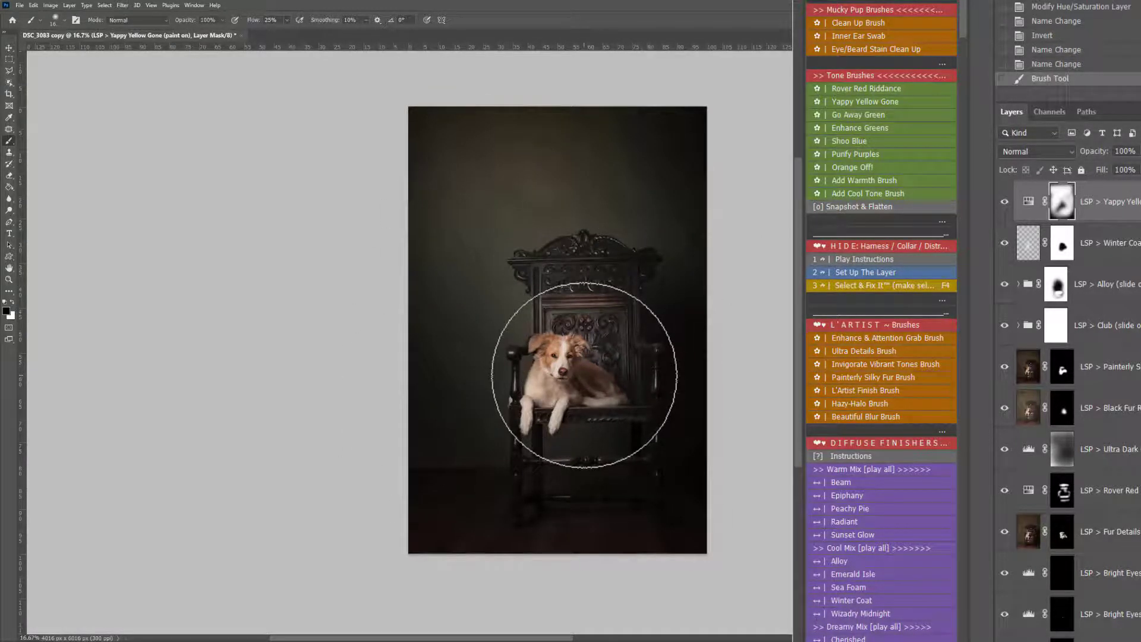
{"action": "key", "text": "bracketleft"}
{"action": "key", "text": "bracketleft"}
{"action": "key", "text": "bracketleft"}
{"action": "key", "text": "bracketleft"}
{"action": "key", "text": "bracketleft"}
{"action": "key", "text": "bracketleft"}
{"action": "key", "text": "bracketleft"}
{"action": "key", "text": "bracketleft"}
{"action": "key", "text": "bracketleft"}
{"action": "key", "text": "bracketleft"}
{"action": "key", "text": "bracketleft"}
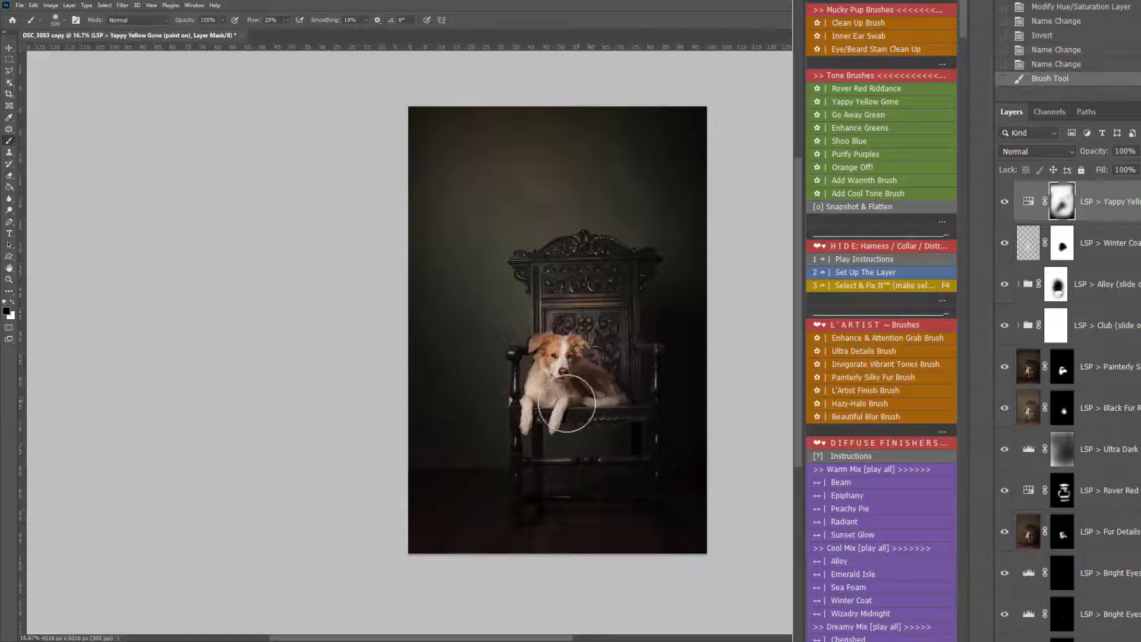
{"action": "mouse_move", "coordinate": [544, 411]}
{"action": "left_mouse_down"}
{"action": "mouse_move", "coordinate": [532, 408]}
{"action": "mouse_move", "coordinate": [582, 393]}
{"action": "mouse_move", "coordinate": [575, 416]}
{"action": "left_mouse_up"}
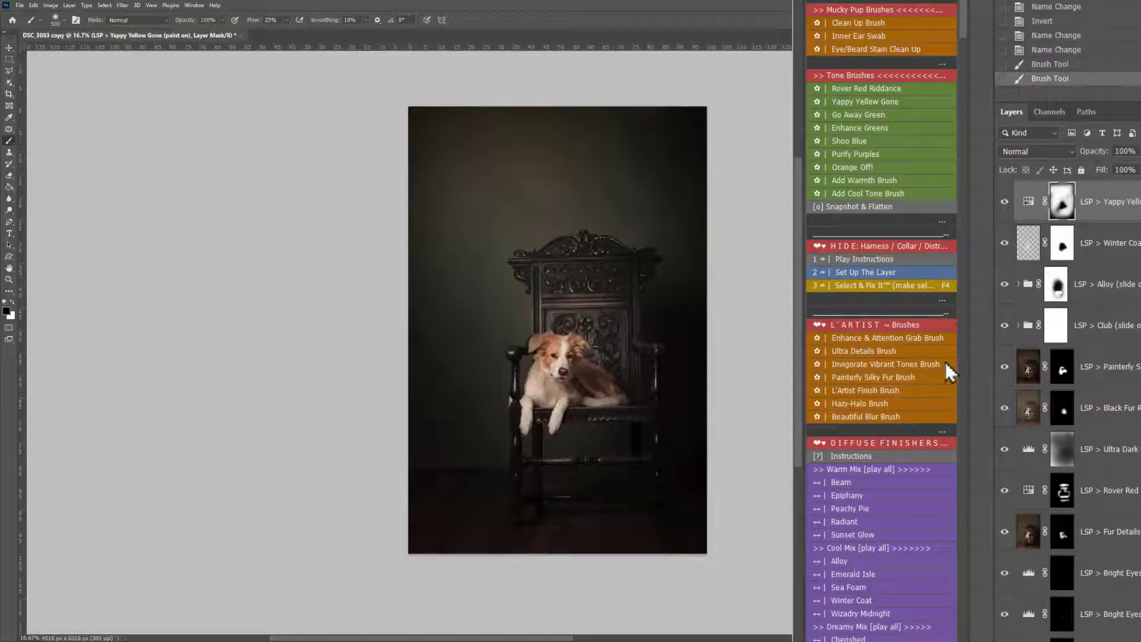
Review the layer stack and examine the dog, chair and backdrop up close and in full view
{"action": "scroll", "coordinate": [1060, 332], "scroll_direction": "down", "scroll_amount": 2}
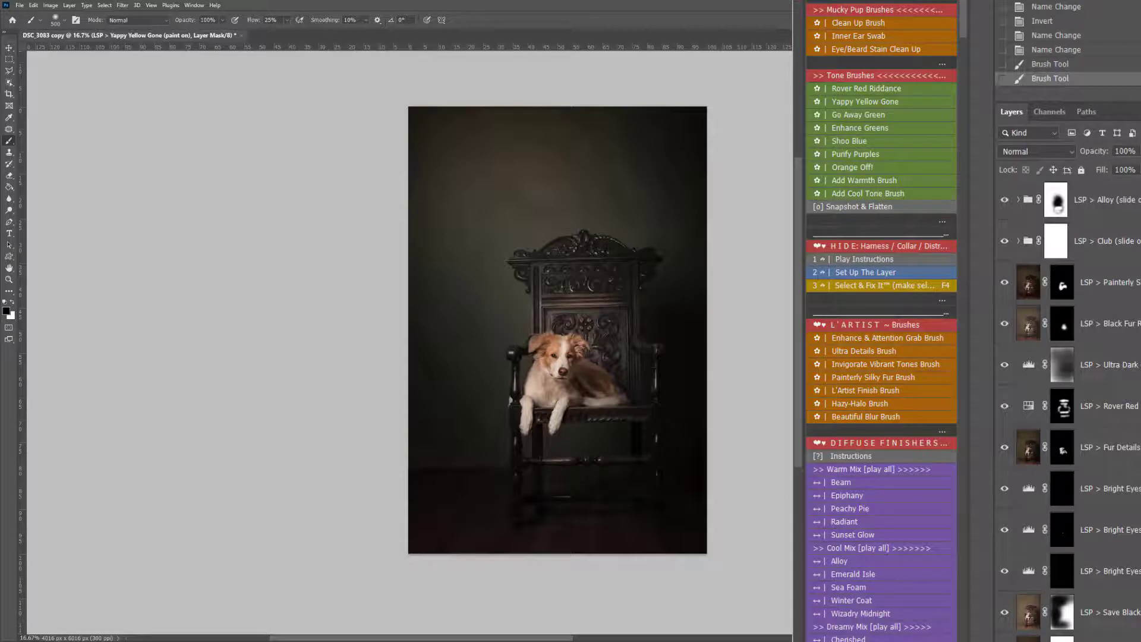
{"action": "scroll", "coordinate": [1064, 43], "scroll_direction": "up", "scroll_amount": 5}
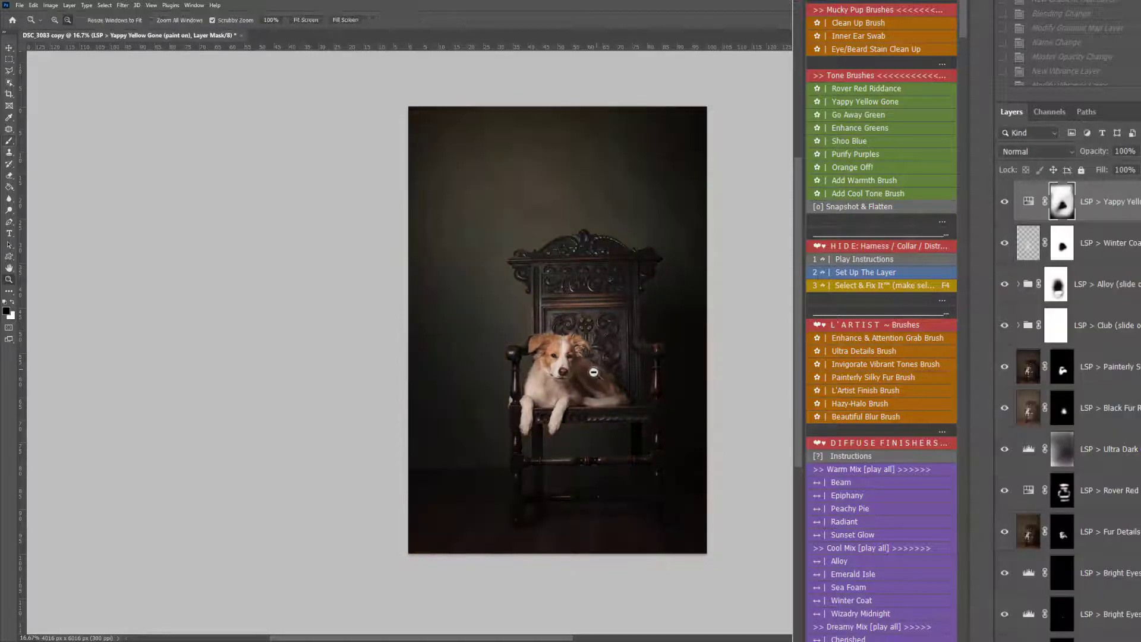
{"action": "mouse_move", "coordinate": [591, 377]}
{"action": "left_mouse_down"}
{"action": "mouse_move", "coordinate": [615, 396]}
{"action": "mouse_move", "coordinate": [602, 394]}
{"action": "left_mouse_up"}
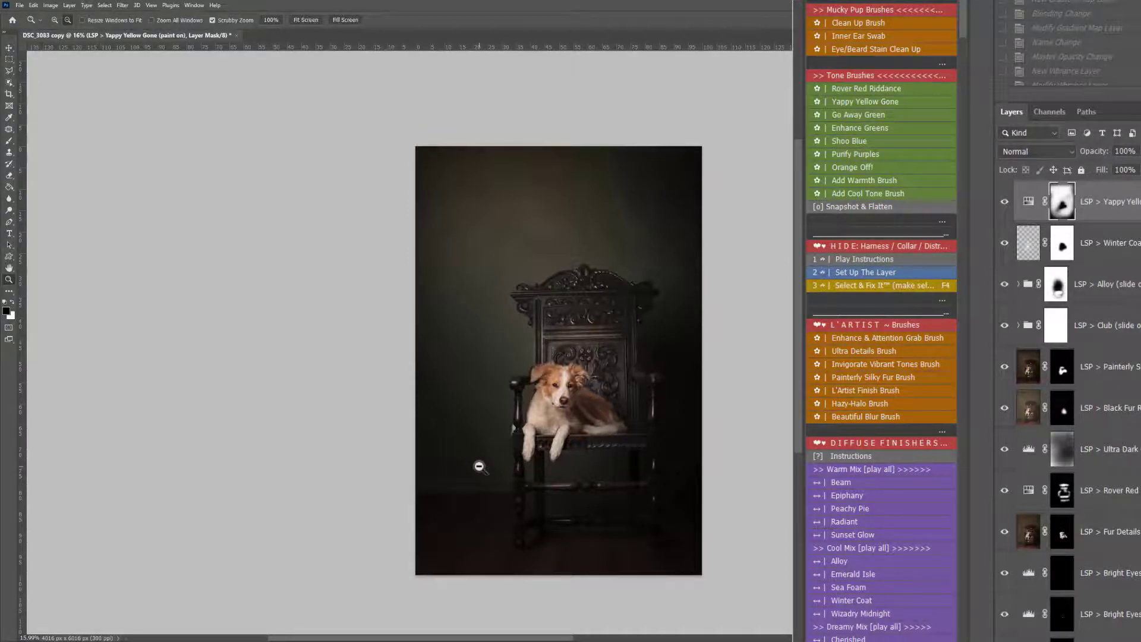
{"action": "key", "text": "b"}
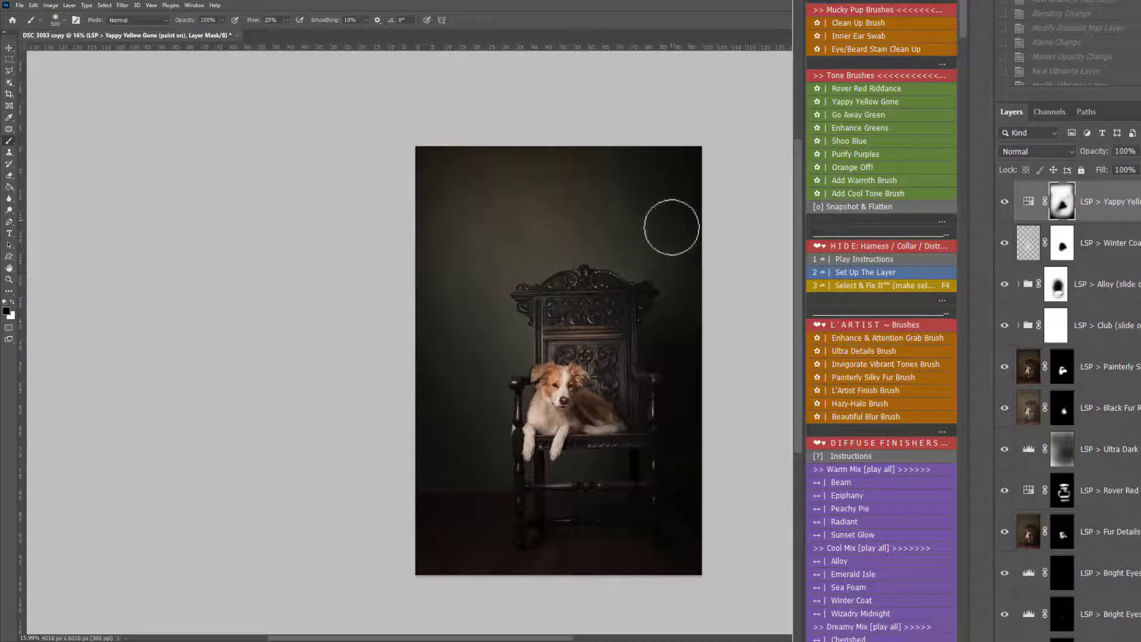
{"action": "key", "text": "z"}
{"action": "left_click_drag", "start_coordinate": [497, 385], "coordinate": [511, 391]}
{"action": "scroll", "coordinate": [642, 242], "scroll_direction": "up", "scroll_amount": 2}
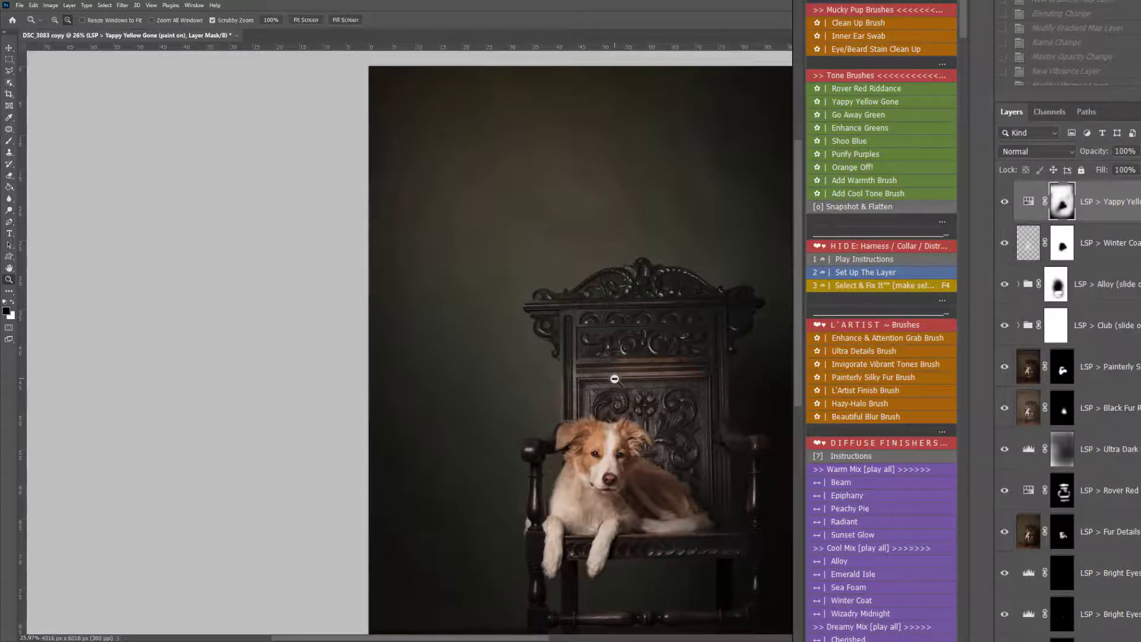
{"action": "left_click_drag", "start_coordinate": [615, 378], "coordinate": [592, 373]}
{"action": "key", "text": "h"}
{"action": "left_click_drag", "start_coordinate": [695, 387], "coordinate": [635, 352]}
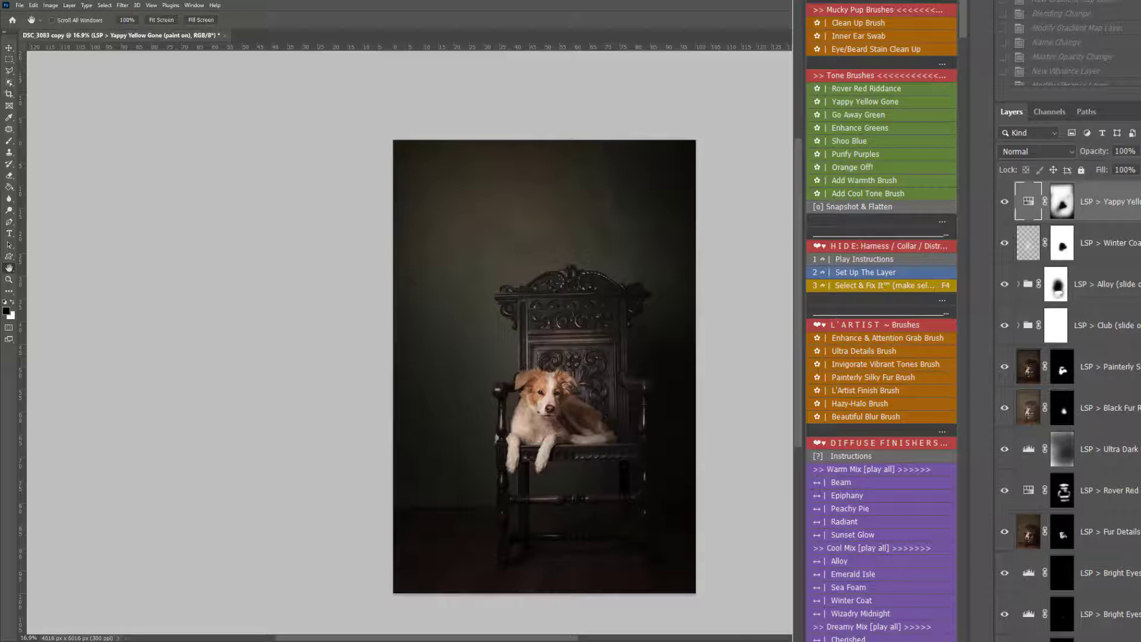
Place LSP-PAINTER-Desat.jpg from the LSP - CAMDEN TEXTURE COLLECTION folder in File Explorer and stretch it downward over most of the photo
{"action": "left_click_drag", "start_coordinate": [1140, 54], "coordinate": [241, 127]}
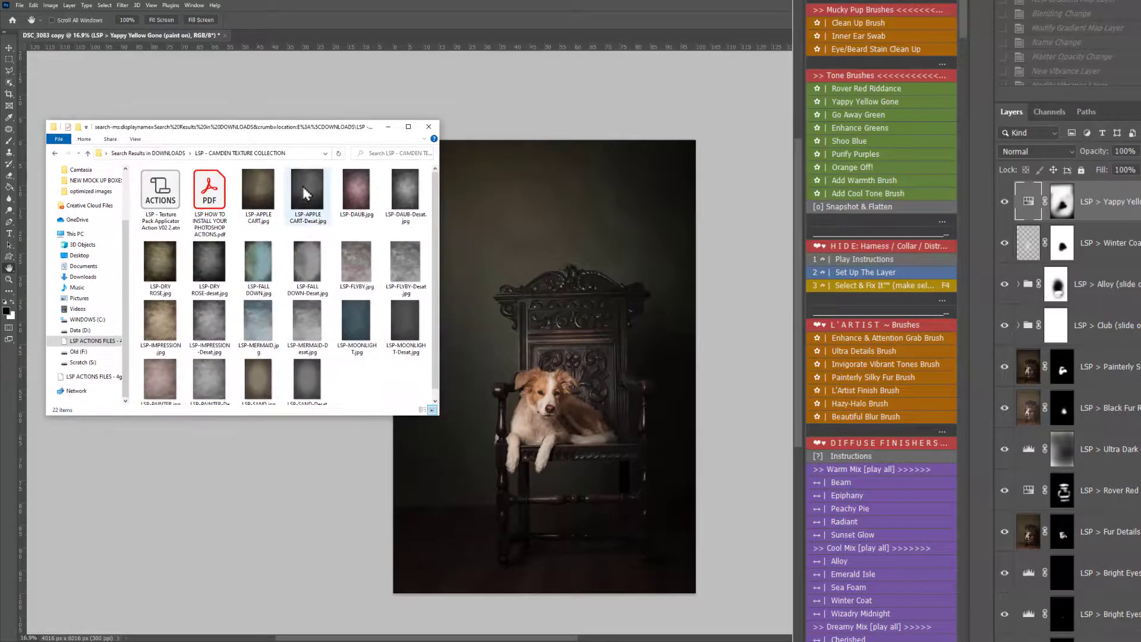
{"action": "left_click", "coordinate": [208, 381]}
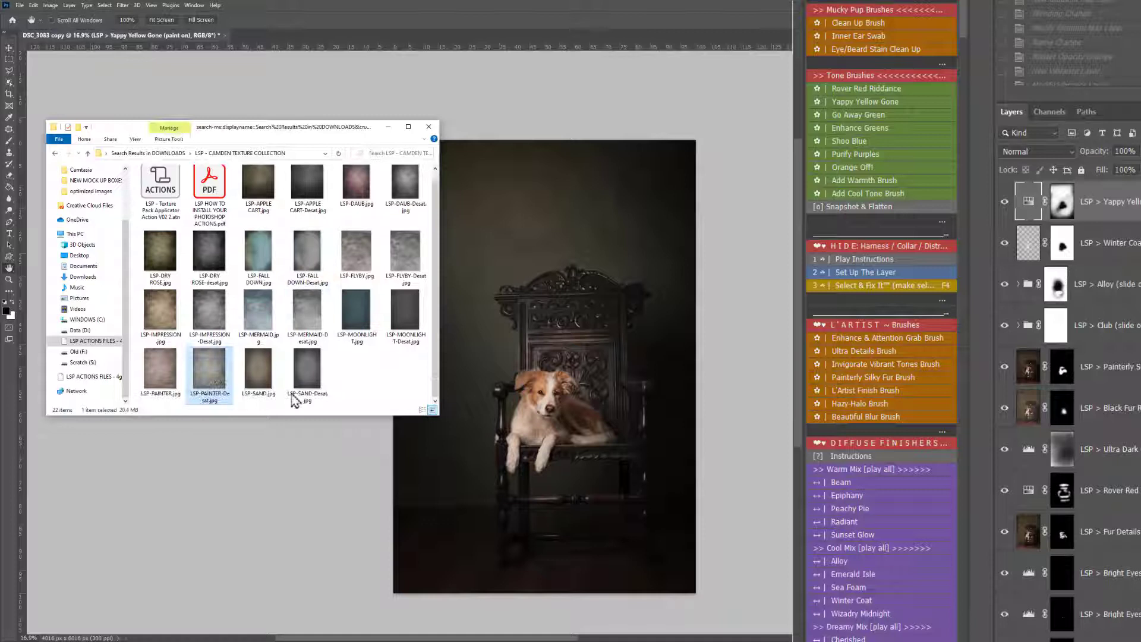
{"action": "mouse_move", "coordinate": [214, 374]}
{"action": "left_mouse_down"}
{"action": "mouse_move", "coordinate": [586, 318]}
{"action": "mouse_move", "coordinate": [572, 341]}
{"action": "mouse_move", "coordinate": [572, 305]}
{"action": "left_mouse_up"}
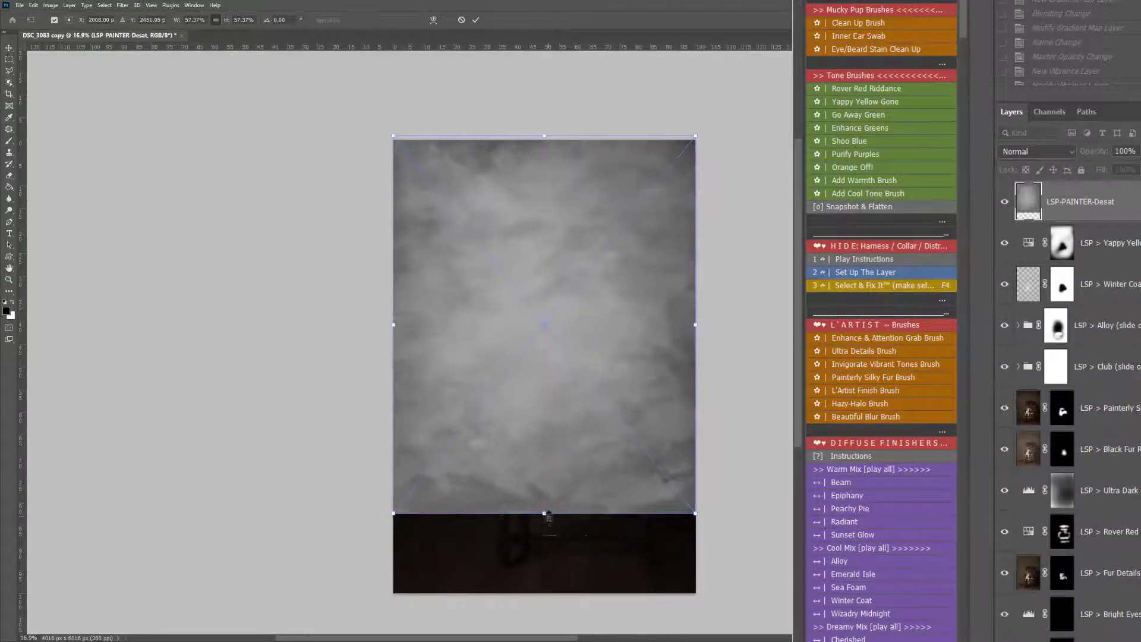
{"action": "left_click_drag", "start_coordinate": [545, 515], "coordinate": [545, 571]}
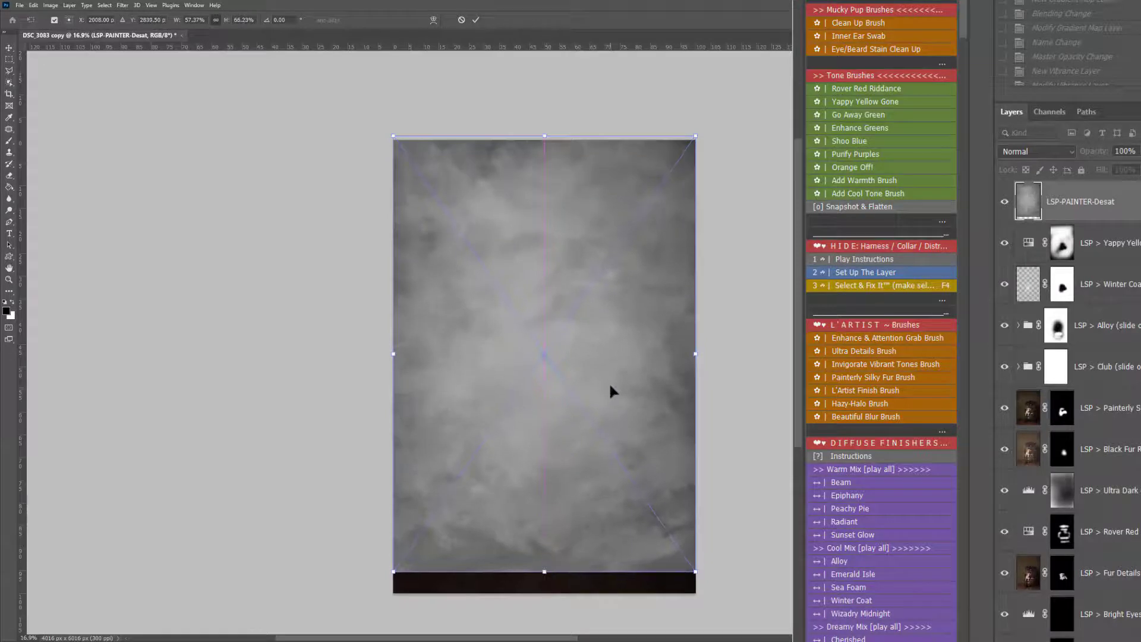
{"action": "key", "text": "Return"}
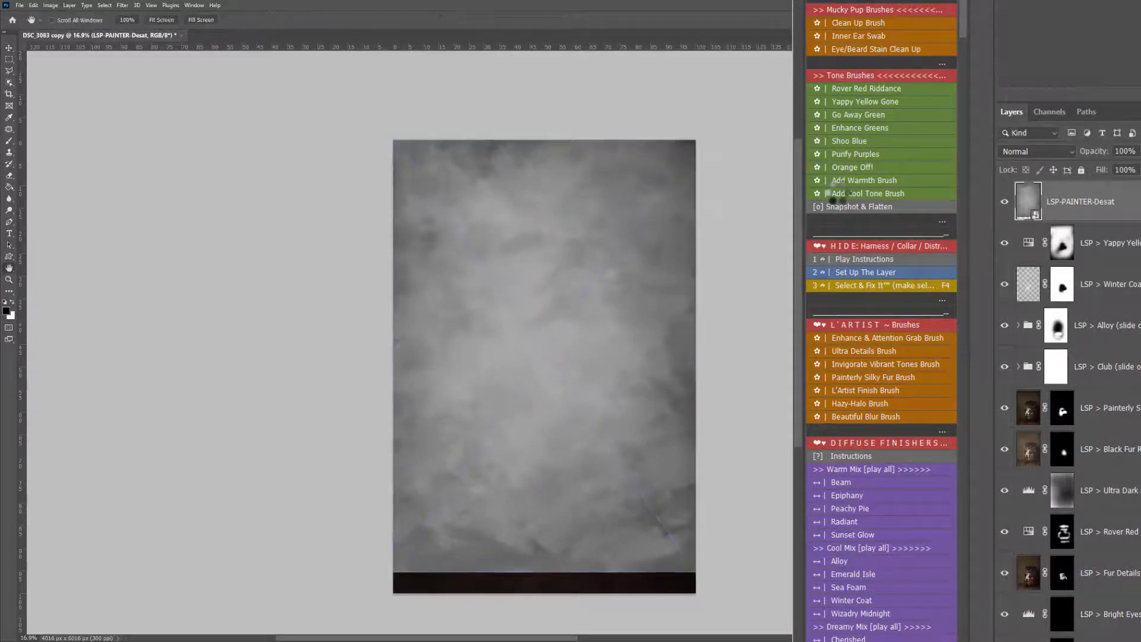
Set the LSP-PAINTER-Desat texture layer's blend mode to Overlay and add a white layer mask to it
{"action": "left_click", "coordinate": [1022, 152]}
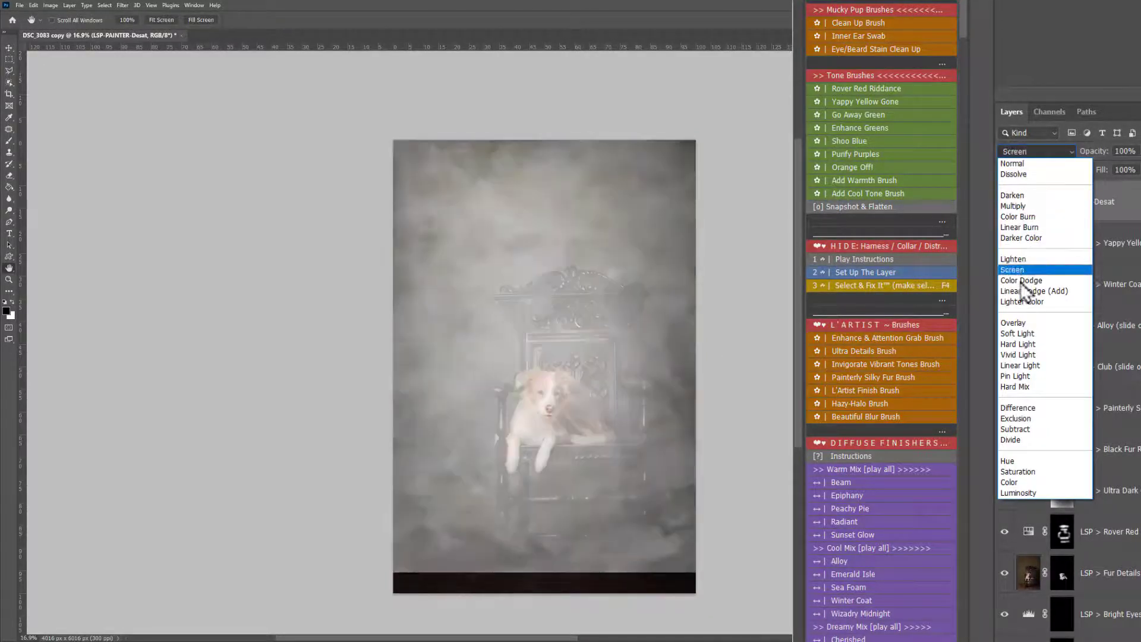
{"action": "left_click", "coordinate": [1019, 323]}
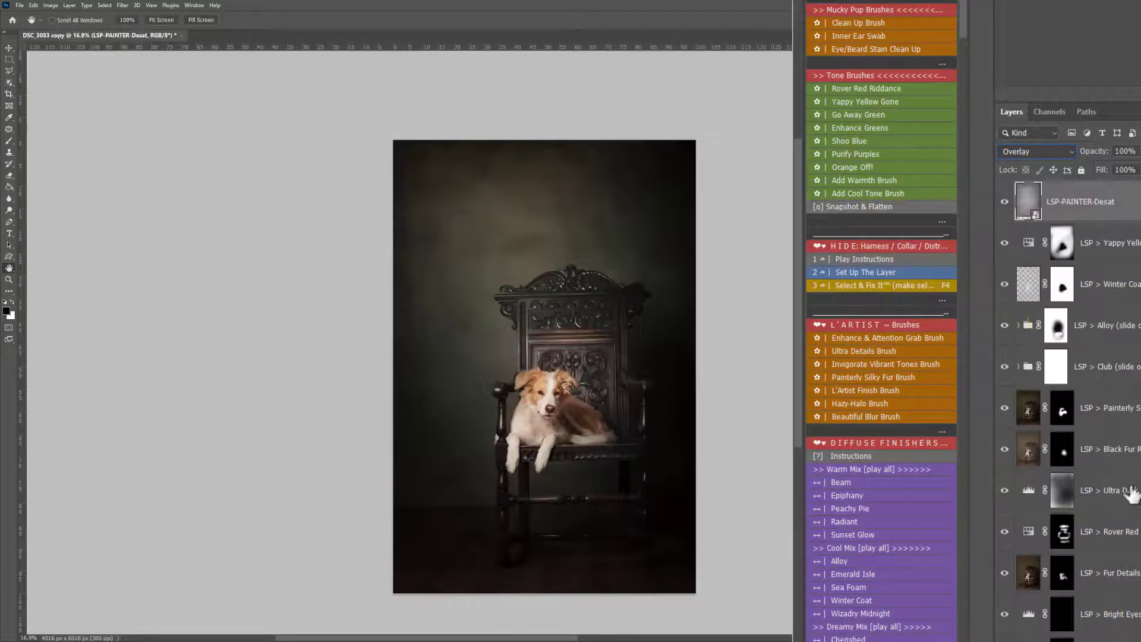
{"action": "key", "text": "ctrl+m"}
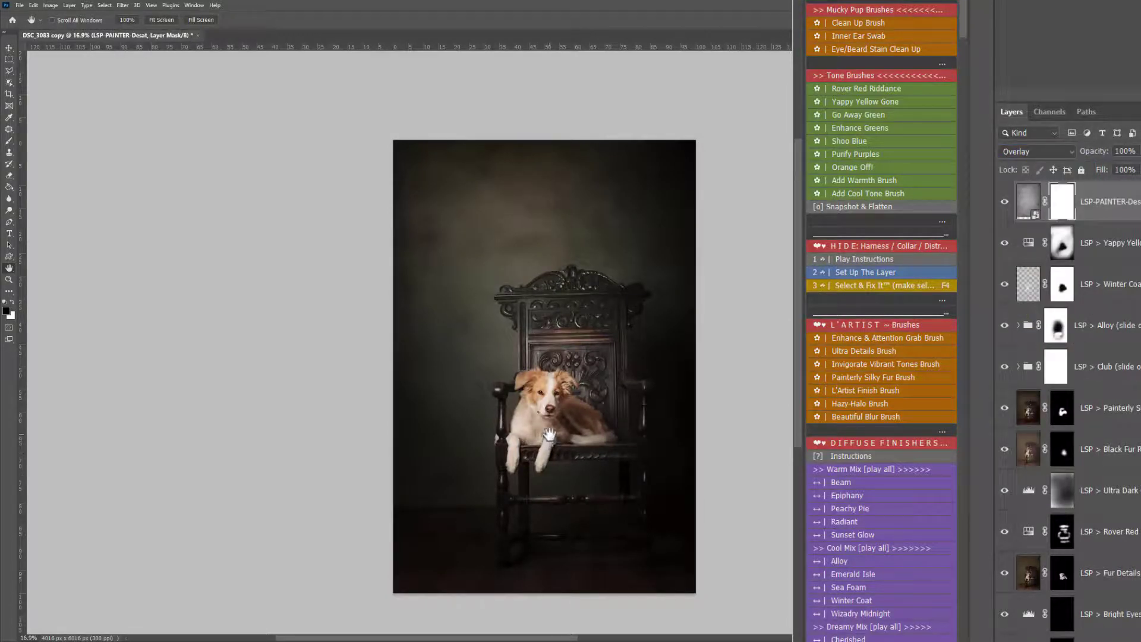
Paint black on the texture mask over the dog and, with a much larger soft brush, along the floor
{"action": "key", "text": "b"}
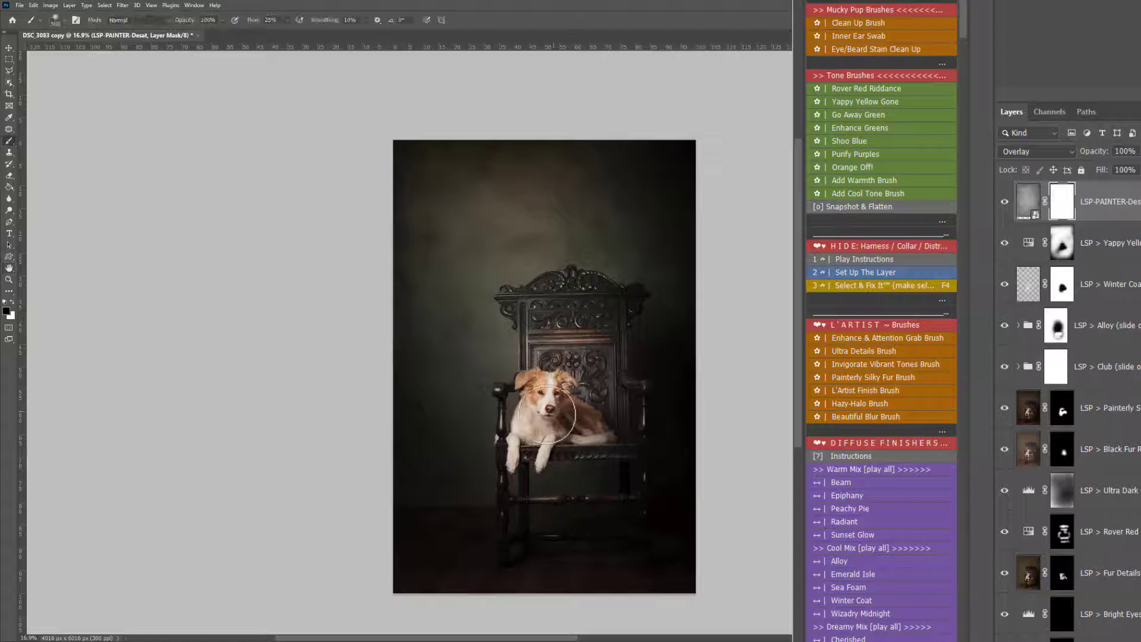
{"action": "mouse_move", "coordinate": [547, 415]}
{"action": "left_mouse_down"}
{"action": "mouse_move", "coordinate": [552, 389]}
{"action": "mouse_move", "coordinate": [533, 375]}
{"action": "mouse_move", "coordinate": [526, 393]}
{"action": "mouse_move", "coordinate": [540, 424]}
{"action": "mouse_move", "coordinate": [536, 407]}
{"action": "mouse_move", "coordinate": [527, 462]}
{"action": "mouse_move", "coordinate": [591, 422]}
{"action": "mouse_move", "coordinate": [609, 430]}
{"action": "mouse_move", "coordinate": [568, 400]}
{"action": "mouse_move", "coordinate": [597, 403]}
{"action": "left_mouse_up"}
{"action": "right_click", "coordinate": [594, 411]}
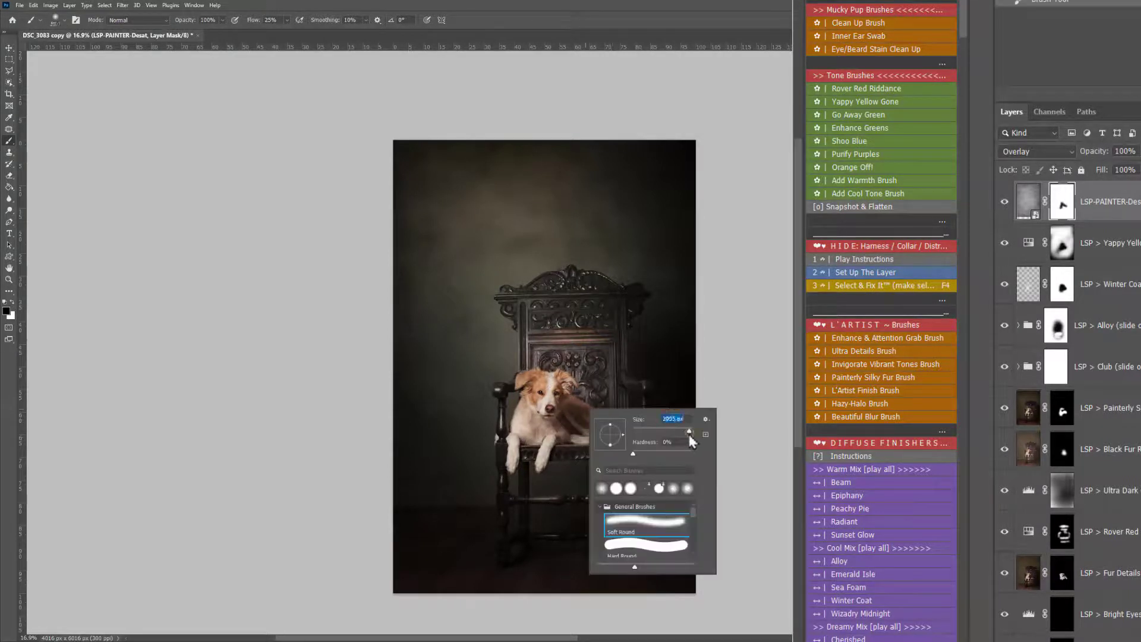
{"action": "mouse_move", "coordinate": [458, 577]}
{"action": "left_mouse_down"}
{"action": "mouse_move", "coordinate": [425, 582]}
{"action": "mouse_move", "coordinate": [641, 581]}
{"action": "mouse_move", "coordinate": [586, 580]}
{"action": "left_mouse_up"}
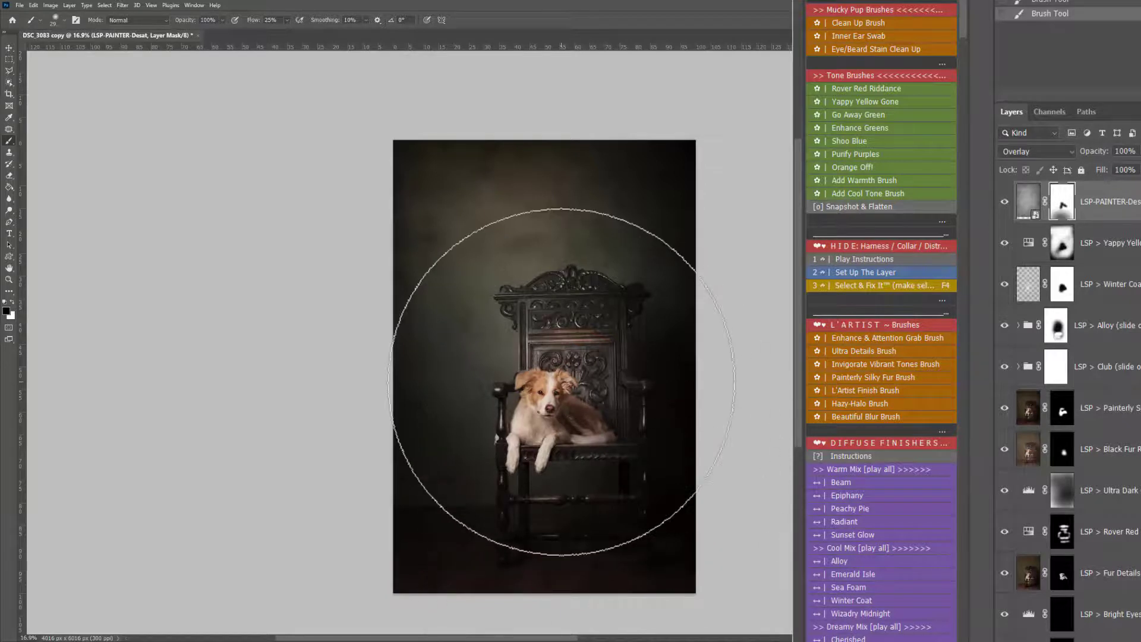
Reduce the brush and paint black on the texture mask over the chair and the area around the dog
{"action": "key", "text": "bracketleft"}
{"action": "key", "text": "bracketleft"}
{"action": "key", "text": "bracketleft"}
{"action": "key", "text": "bracketleft"}
{"action": "key", "text": "bracketleft"}
{"action": "key", "text": "bracketleft"}
{"action": "key", "text": "bracketleft"}
{"action": "key", "text": "bracketleft"}
{"action": "key", "text": "bracketleft"}
{"action": "left_click_drag", "start_coordinate": [559, 422], "coordinate": [581, 346]}
{"action": "left_click", "coordinate": [577, 349]}
{"action": "left_click", "coordinate": [571, 430]}
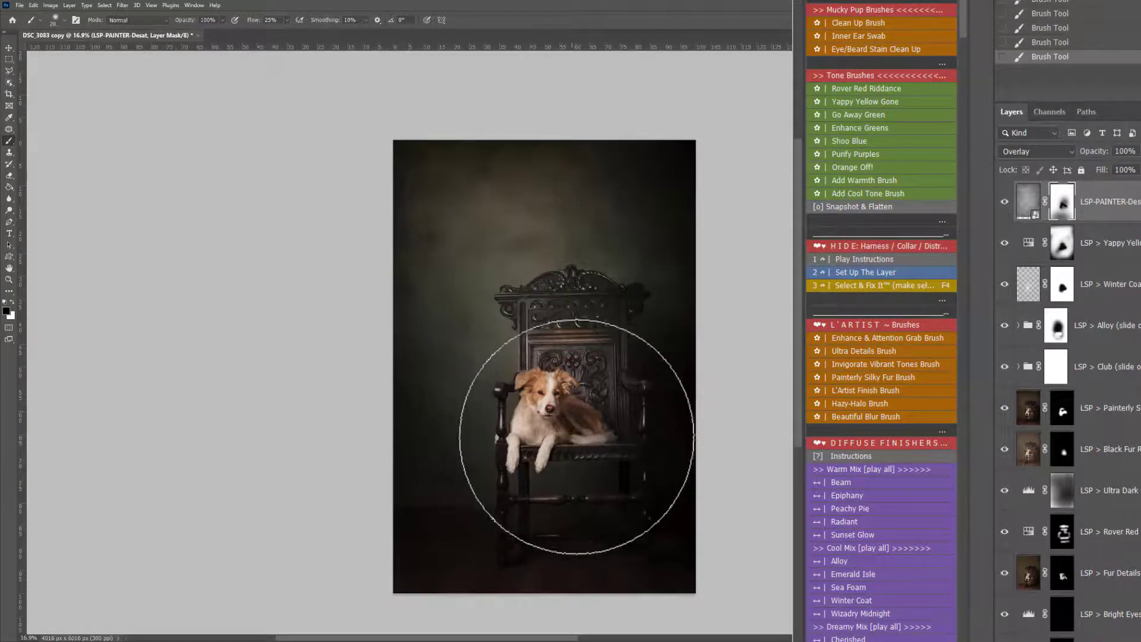
{"action": "left_click_drag", "start_coordinate": [576, 437], "coordinate": [653, 482]}
Compare the image with the texture layer hidden, and hide all the retouching layers to view the original photo
{"action": "left_click", "coordinate": [1004, 204]}
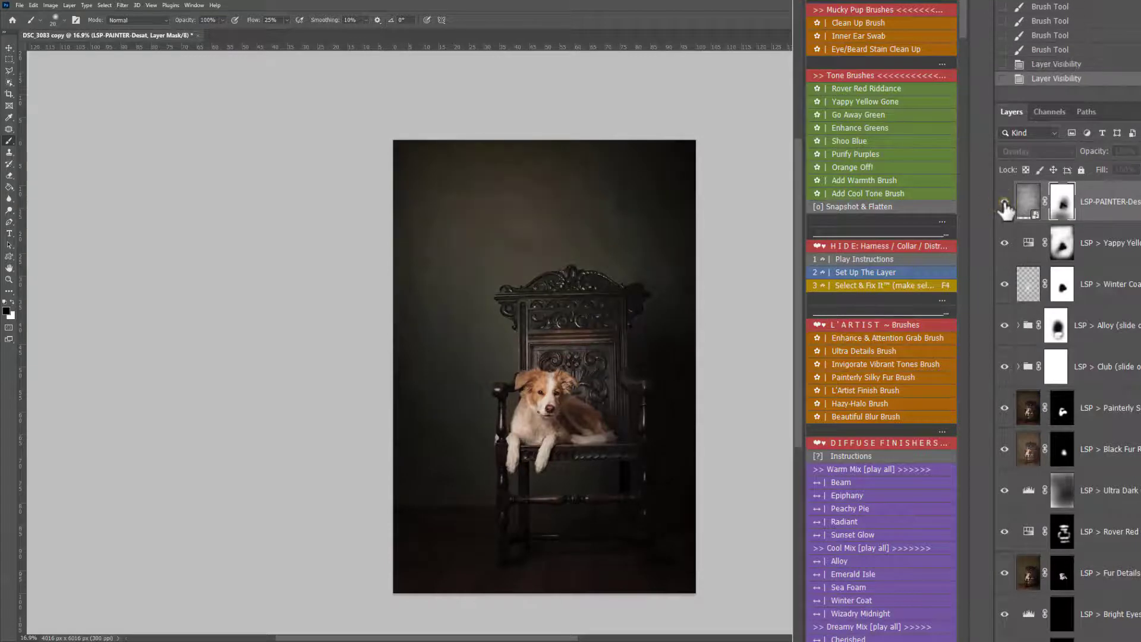
{"action": "left_click", "coordinate": [1004, 204]}
{"action": "left_click_drag", "start_coordinate": [1004, 208], "coordinate": [1004, 639]}
{"action": "left_click", "coordinate": [1004, 639]}
{"action": "left_click", "coordinate": [1004, 638]}
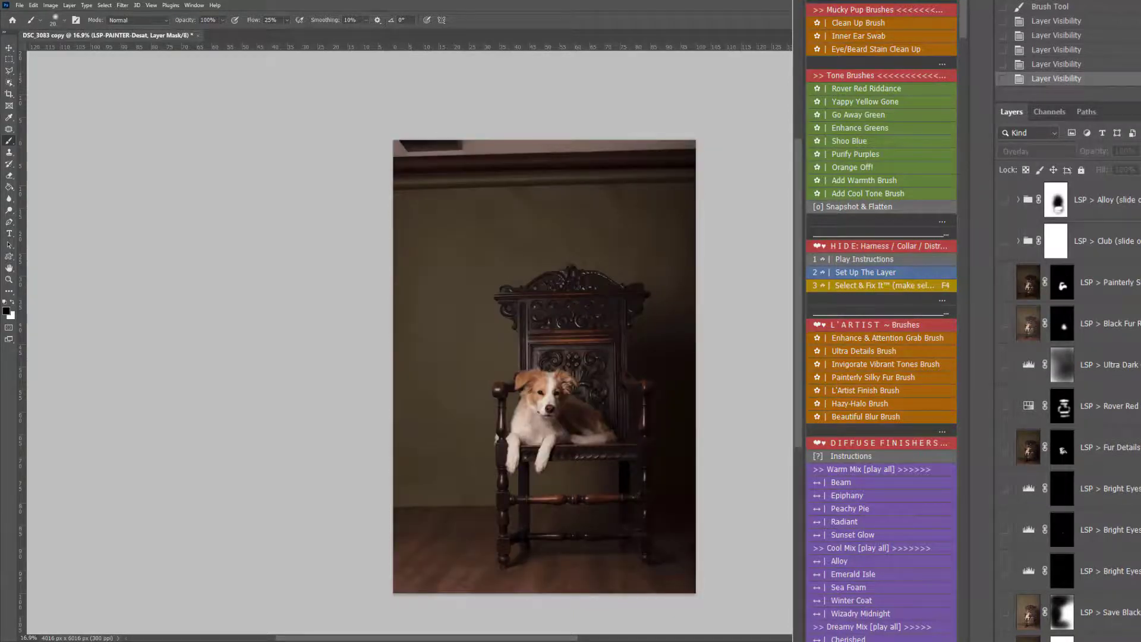
Show the retouching layers again one by one, from Save Blacks up through Bright Eyes, Fur Details, Rover Red, Ultra Dark, Black Fur and Painterly Silky Fur
{"action": "left_click", "coordinate": [1004, 612]}
{"action": "left_click", "coordinate": [1004, 570]}
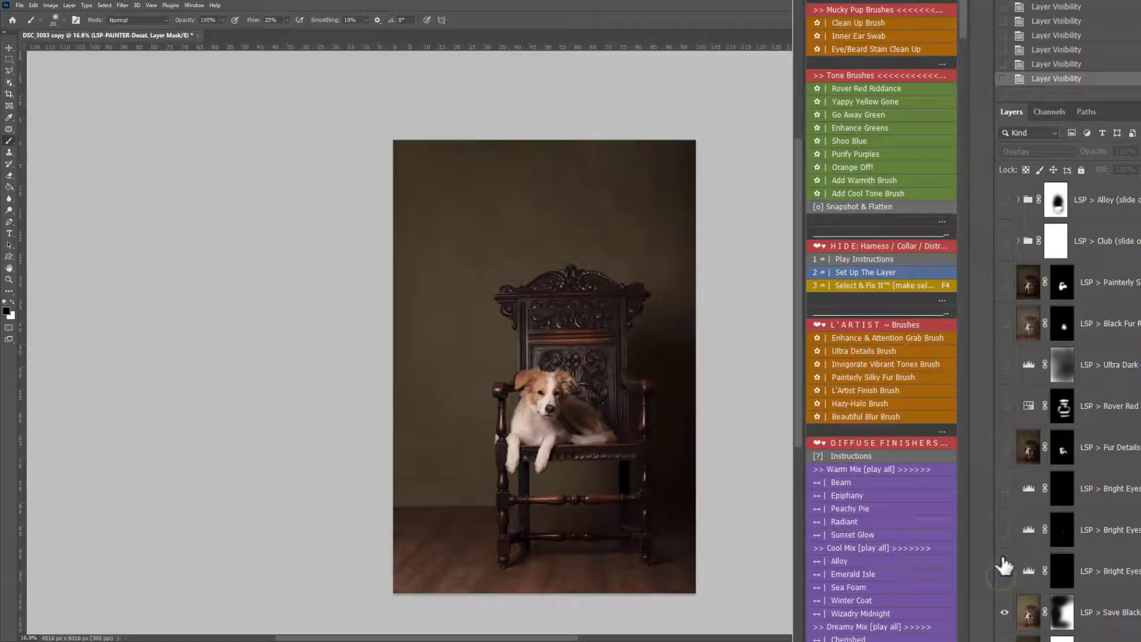
{"action": "left_click", "coordinate": [1004, 489]}
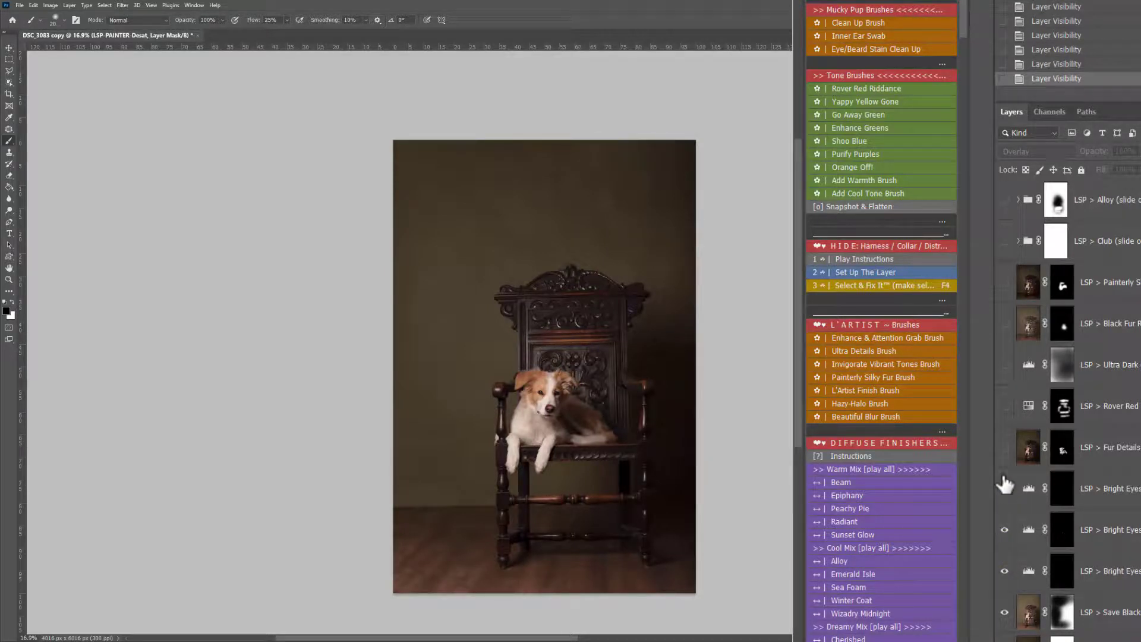
{"action": "left_click", "coordinate": [1004, 405]}
{"action": "left_click", "coordinate": [1004, 365]}
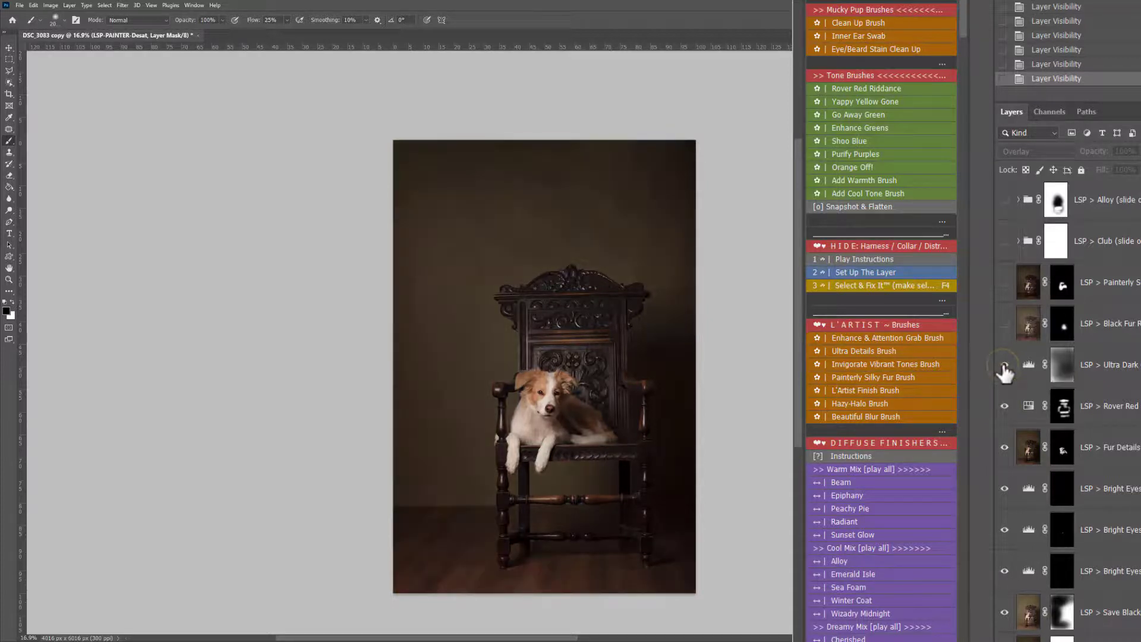
{"action": "left_click", "coordinate": [1002, 325]}
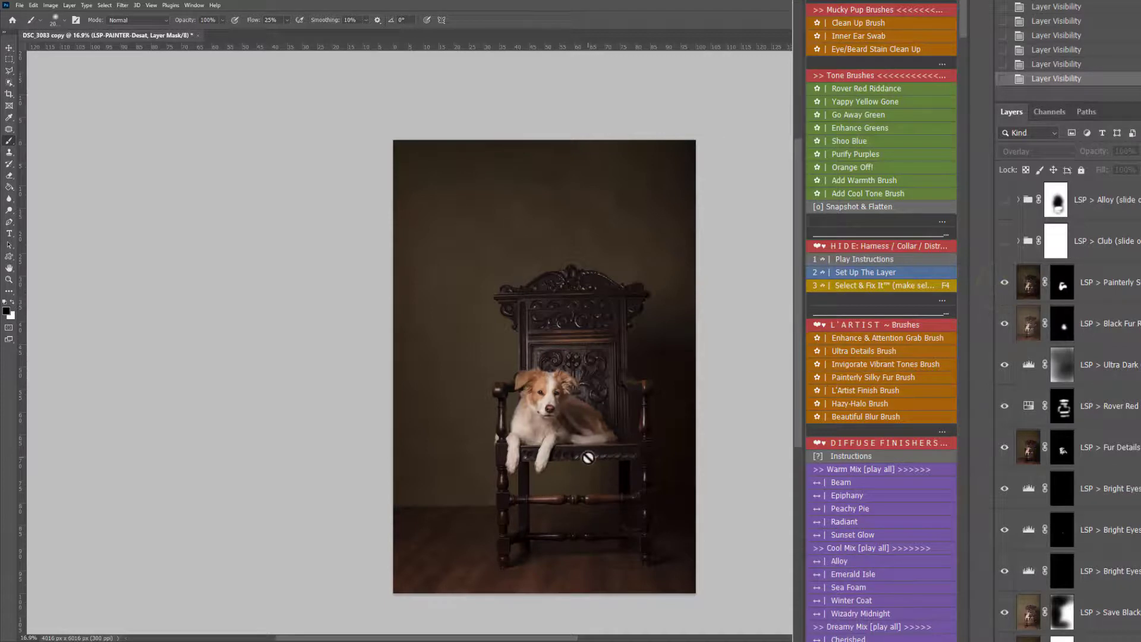
Examine the dog's fur up close with the Painterly Silky Fur layer hidden and shown
{"action": "key", "text": "z"}
{"action": "left_click_drag", "start_coordinate": [584, 450], "coordinate": [621, 475]}
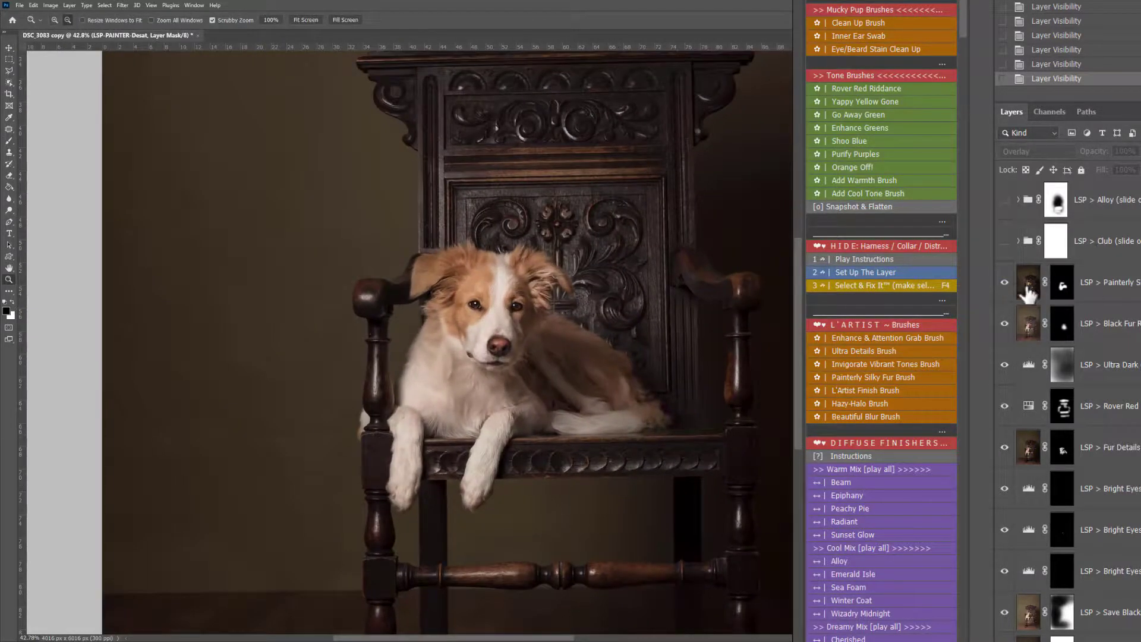
{"action": "left_click", "coordinate": [1004, 282]}
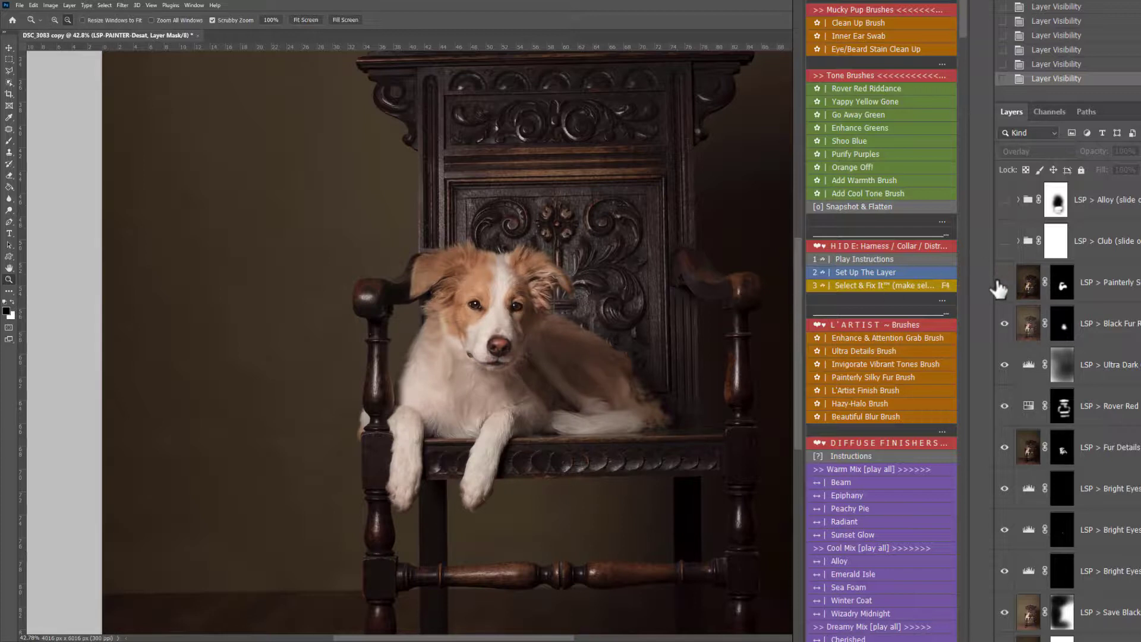
Show the Club and Alloy diffuse finisher groups and the Winter Coat and Yappy Yellow Gone layers again
{"action": "scroll", "coordinate": [1013, 312], "scroll_direction": "up", "scroll_amount": 3}
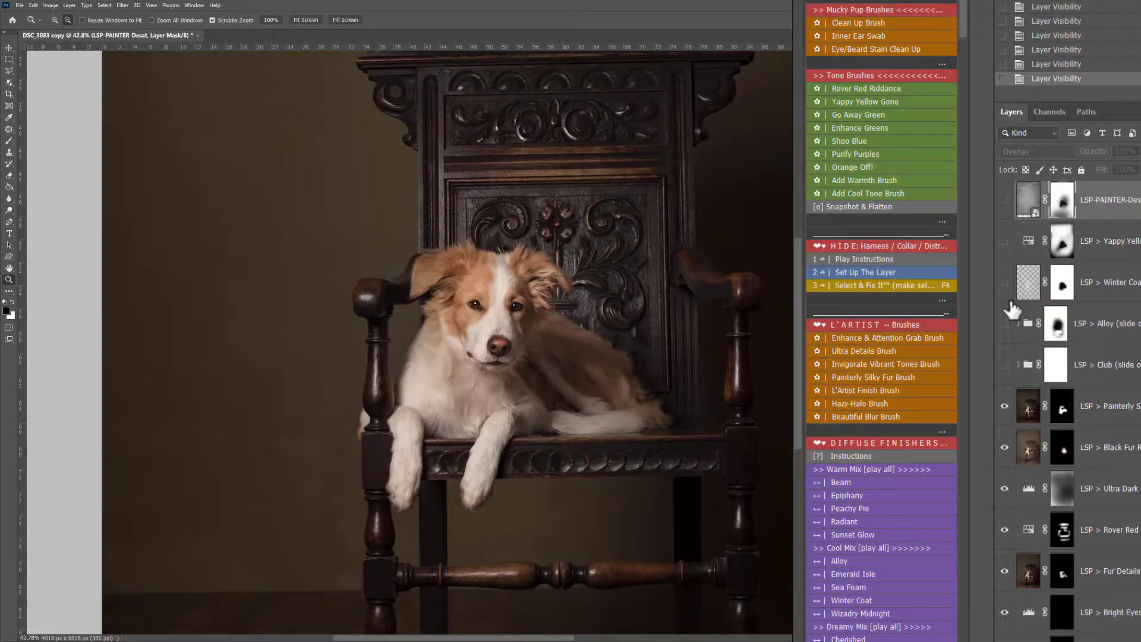
{"action": "left_click", "coordinate": [1004, 367]}
{"action": "key", "text": "b"}
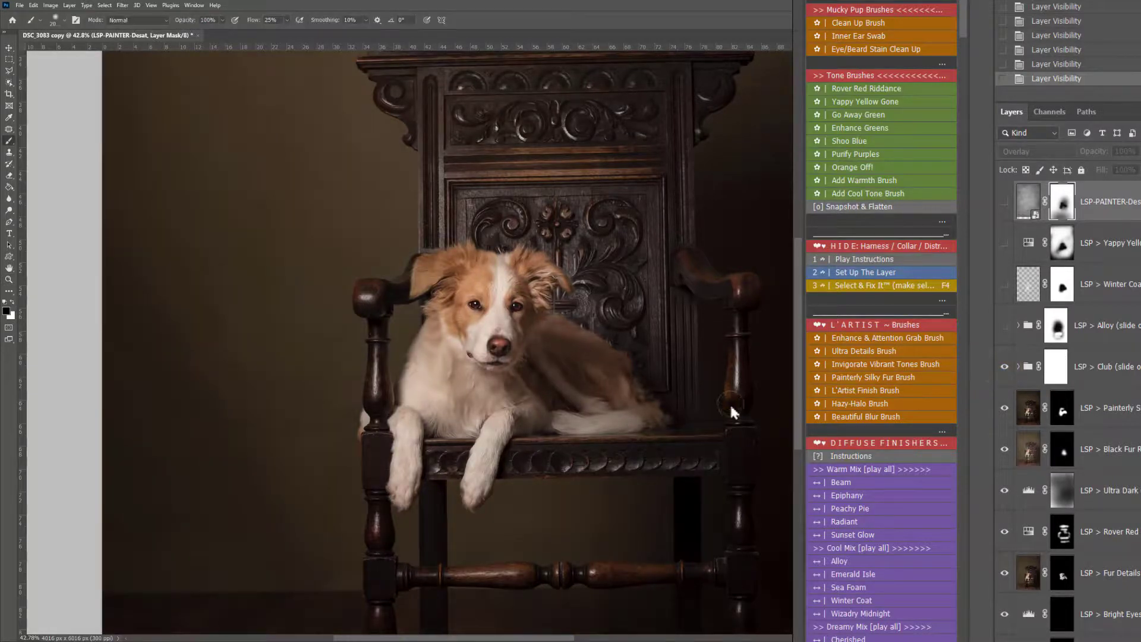
{"action": "key", "text": "z"}
{"action": "key", "text": "ctrl+minus"}
{"action": "key", "text": "ctrl+minus"}
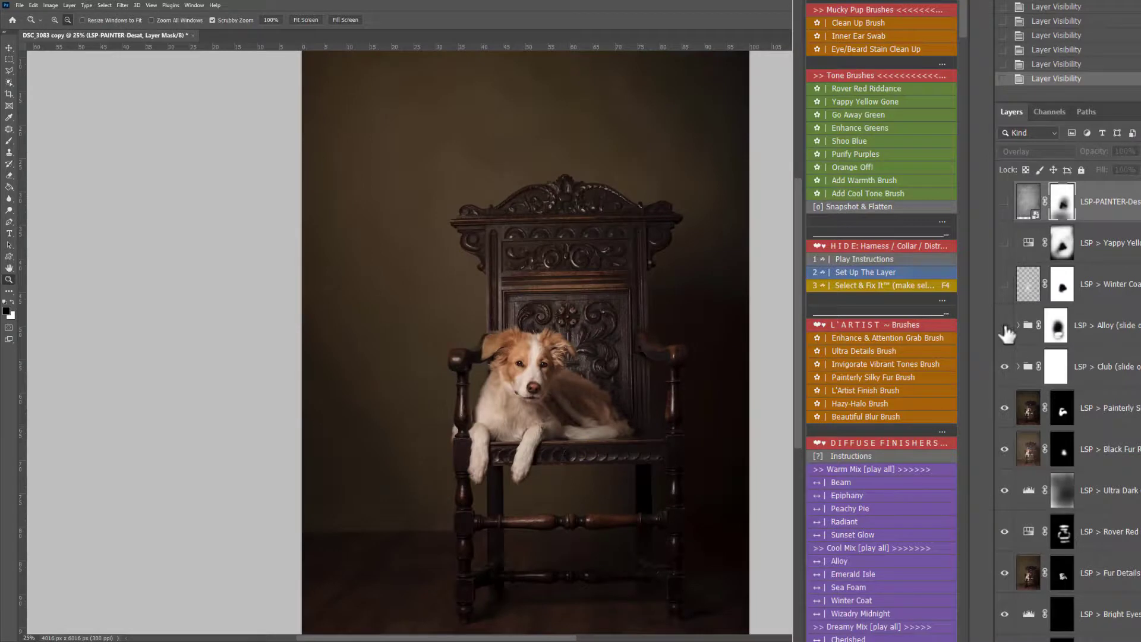
{"action": "left_click", "coordinate": [1004, 325]}
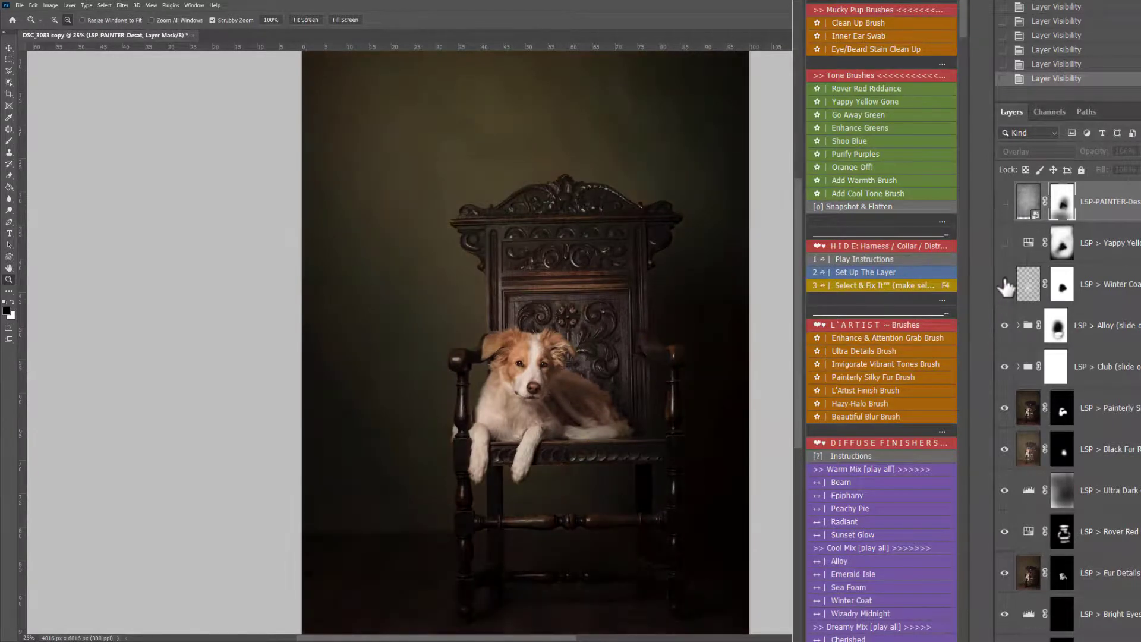
{"action": "left_click", "coordinate": [1004, 242]}
Paint white with a much smaller soft brush on the Yappy Yellow Gone mask, beside the dog's chest and between its front paws
{"action": "left_click", "coordinate": [1062, 242]}
{"action": "key", "text": "b"}
{"action": "right_click", "coordinate": [584, 376]}
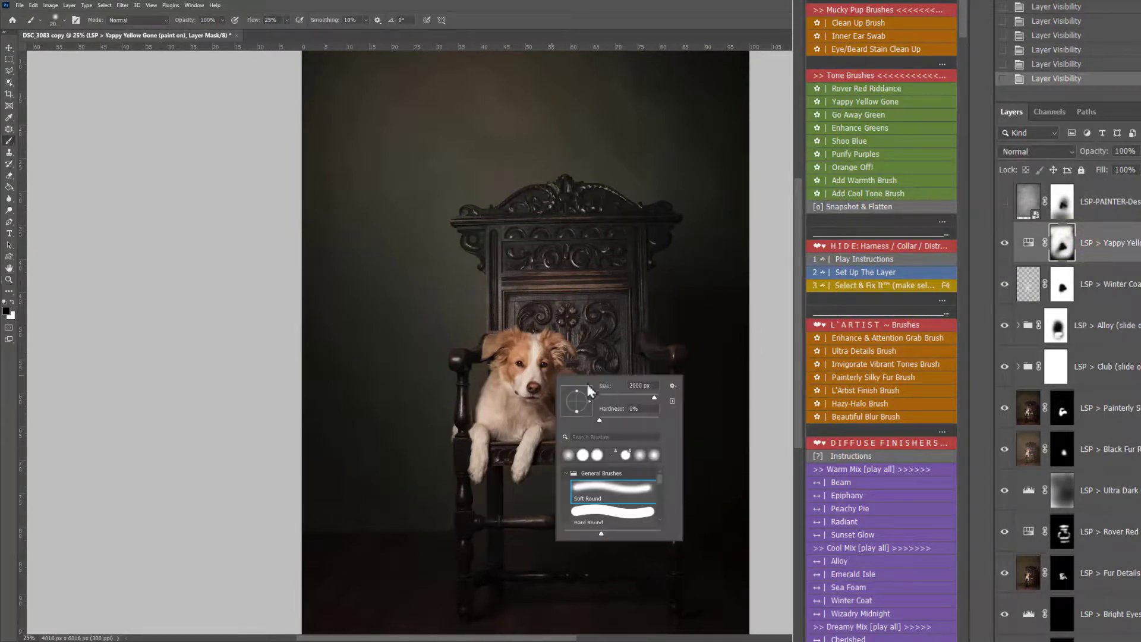
{"action": "left_click", "coordinate": [636, 397]}
{"action": "left_click", "coordinate": [484, 373]}
{"action": "key", "text": "x"}
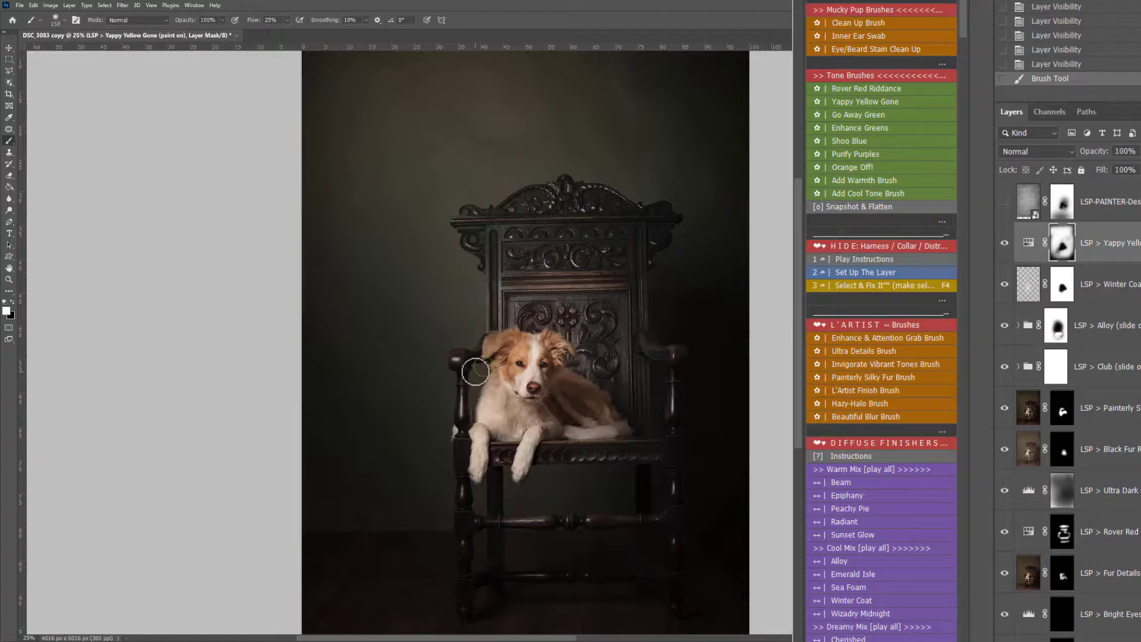
{"action": "mouse_move", "coordinate": [471, 371]}
{"action": "left_mouse_down"}
{"action": "mouse_move", "coordinate": [464, 407]}
{"action": "mouse_move", "coordinate": [487, 364]}
{"action": "mouse_move", "coordinate": [464, 406]}
{"action": "mouse_move", "coordinate": [472, 371]}
{"action": "mouse_move", "coordinate": [469, 418]}
{"action": "mouse_move", "coordinate": [484, 370]}
{"action": "mouse_move", "coordinate": [478, 326]}
{"action": "mouse_move", "coordinate": [473, 338]}
{"action": "mouse_move", "coordinate": [493, 316]}
{"action": "mouse_move", "coordinate": [469, 398]}
{"action": "left_mouse_up"}
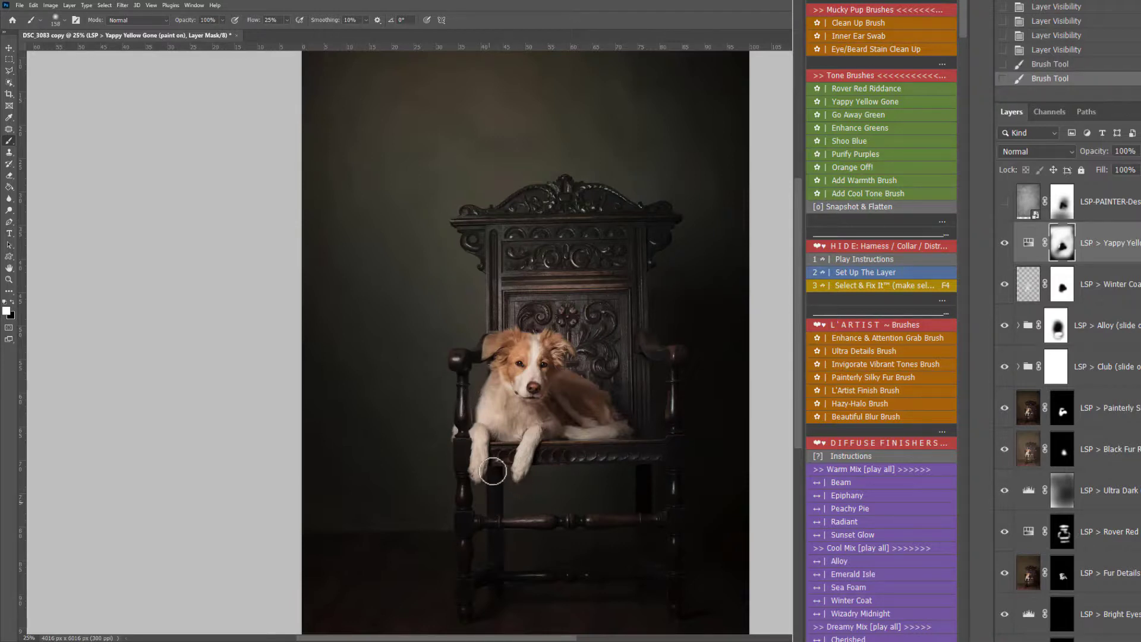
{"action": "left_click", "coordinate": [493, 492]}
{"action": "left_click", "coordinate": [495, 486]}
Show the LSP-PAINTER-Desat texture layer again and compare the whole portrait with it hidden and shown
{"action": "left_click", "coordinate": [1005, 202]}
{"action": "key", "text": "z"}
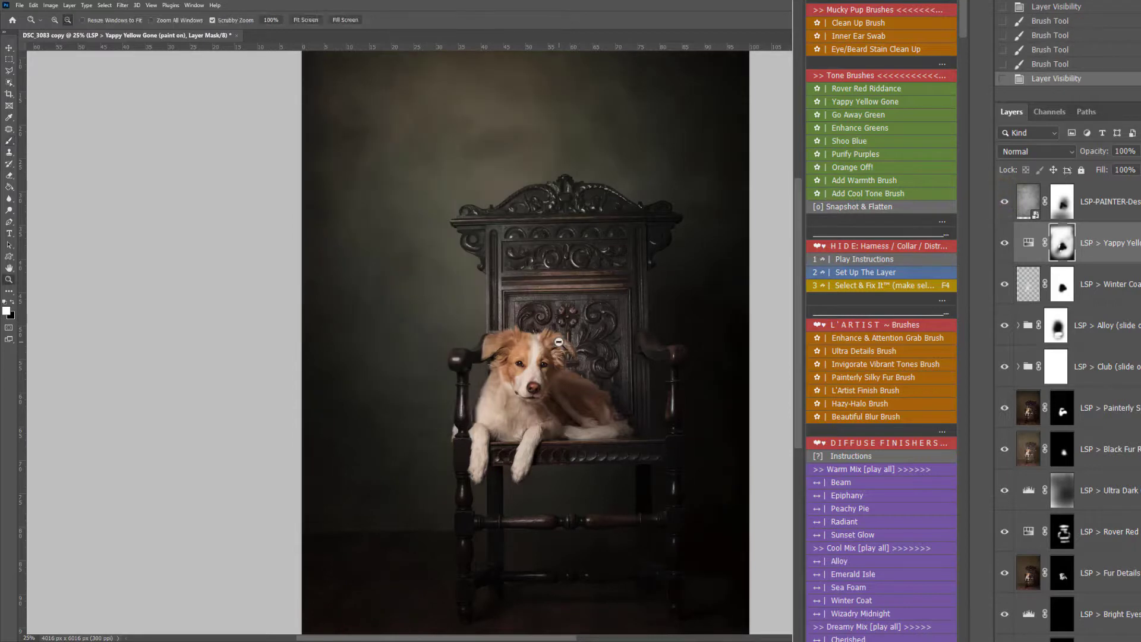
{"action": "left_click", "coordinate": [559, 341], "text": "alt"}
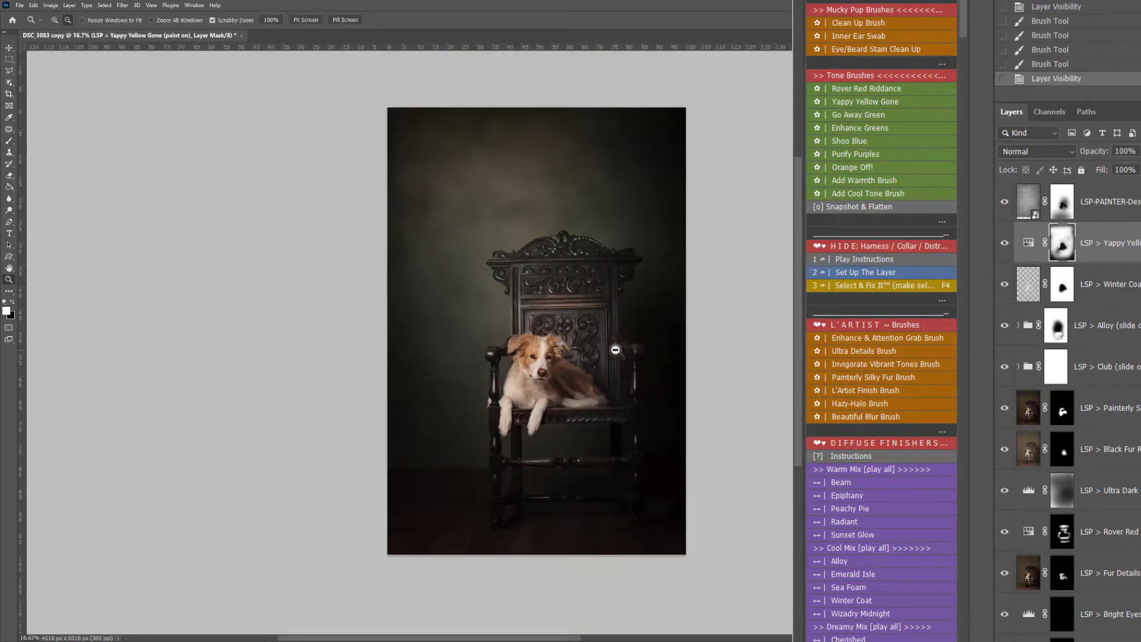
{"action": "left_click", "coordinate": [1004, 202]}
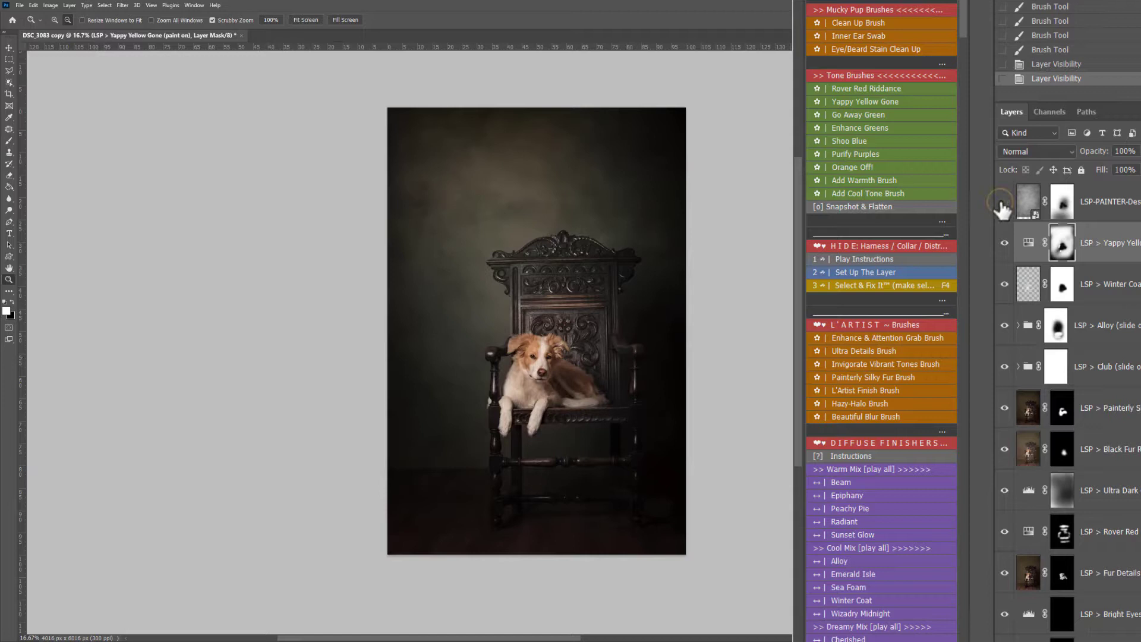
{"action": "left_click", "coordinate": [1004, 203]}
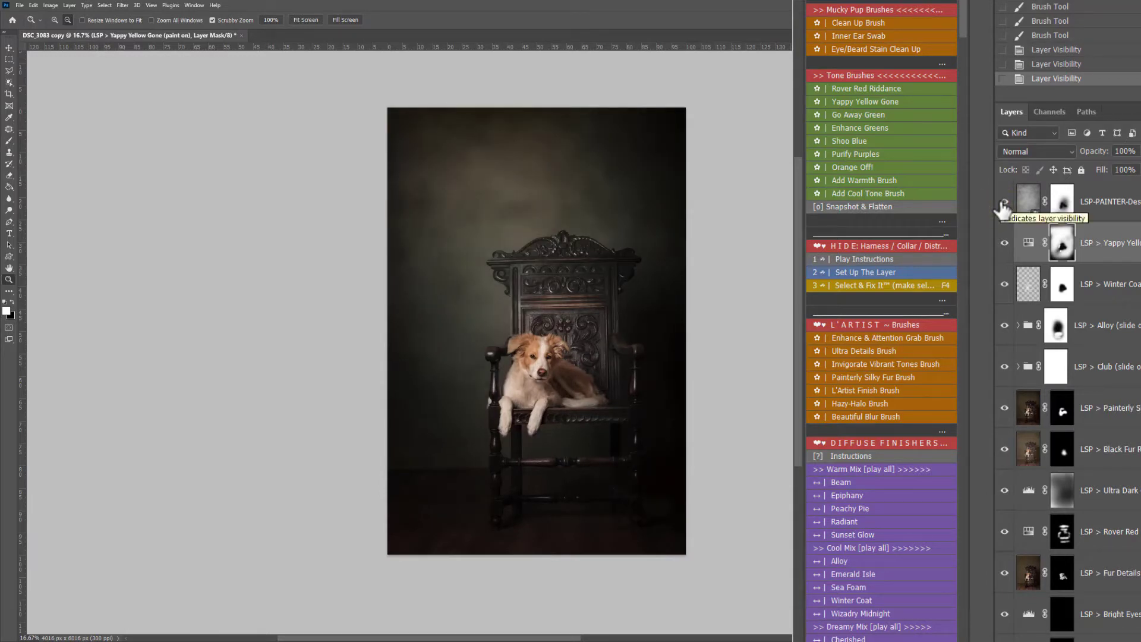
{"action": "scroll", "coordinate": [855, 247], "scroll_direction": "up", "scroll_amount": 12}
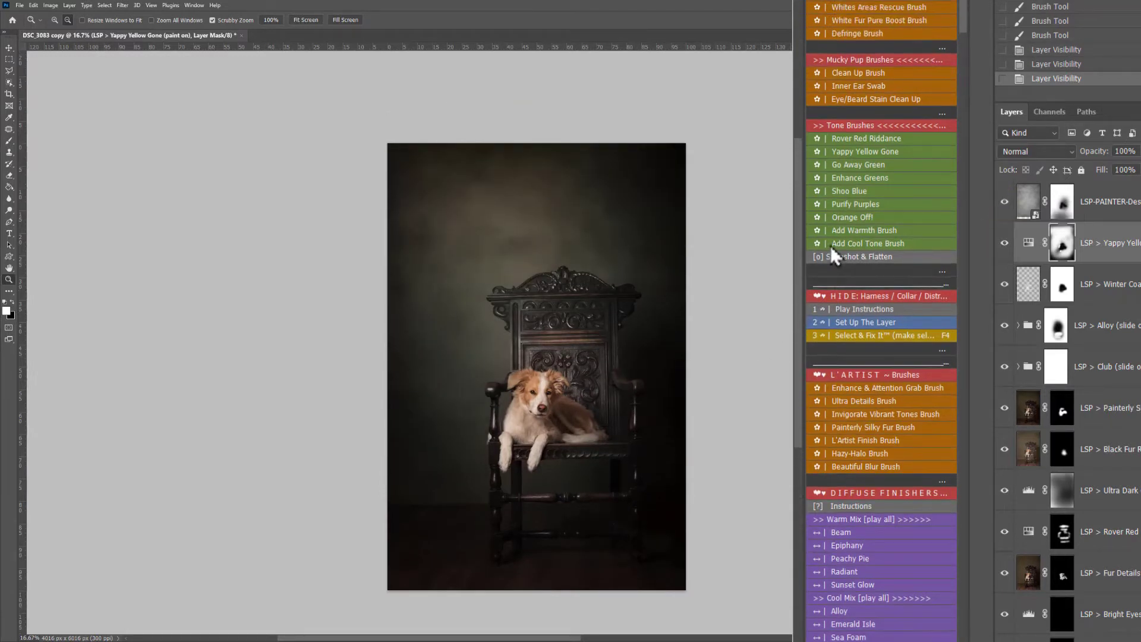
{"action": "scroll", "coordinate": [856, 249], "scroll_direction": "up", "scroll_amount": 4}
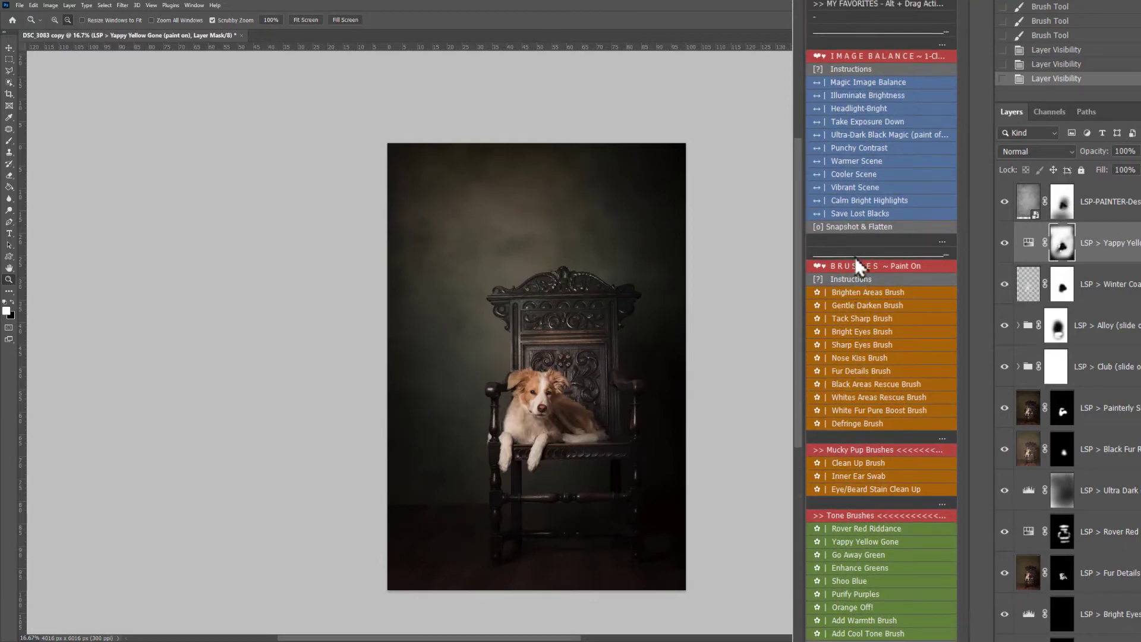